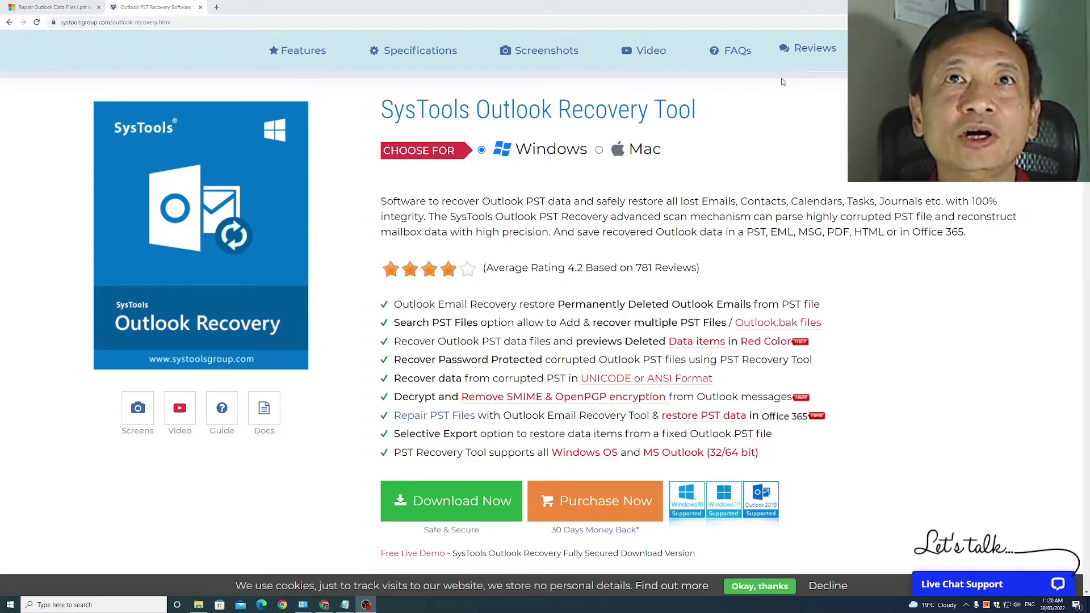
Step: Switch Chrome to the Microsoft 'Repair Outlook Data Files (.pst and .ost)' support tab
key("ctrl+shift+Tab")
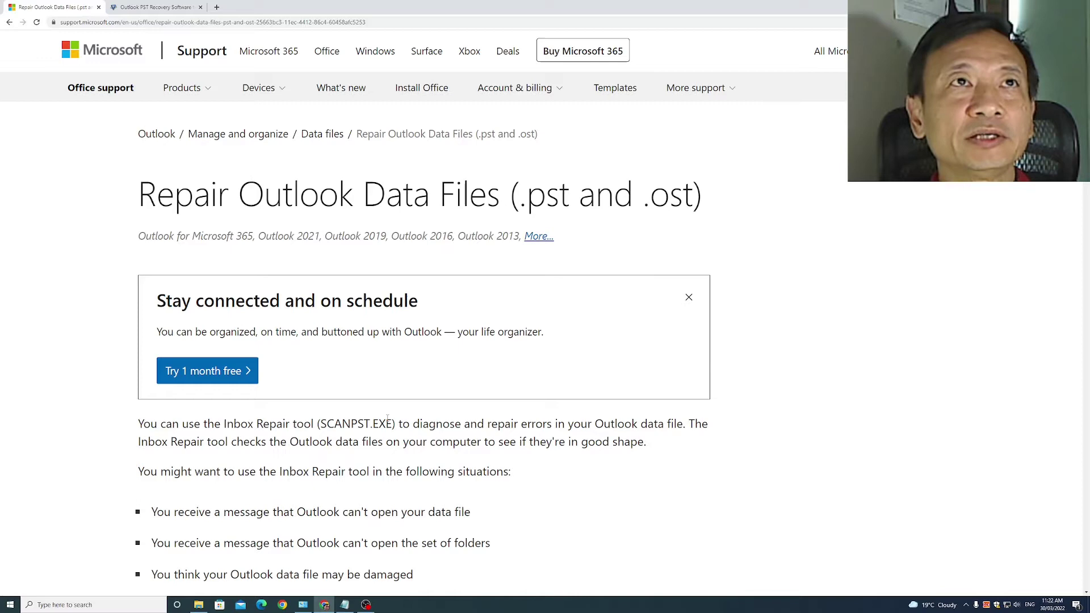
key("ctrl+Tab")
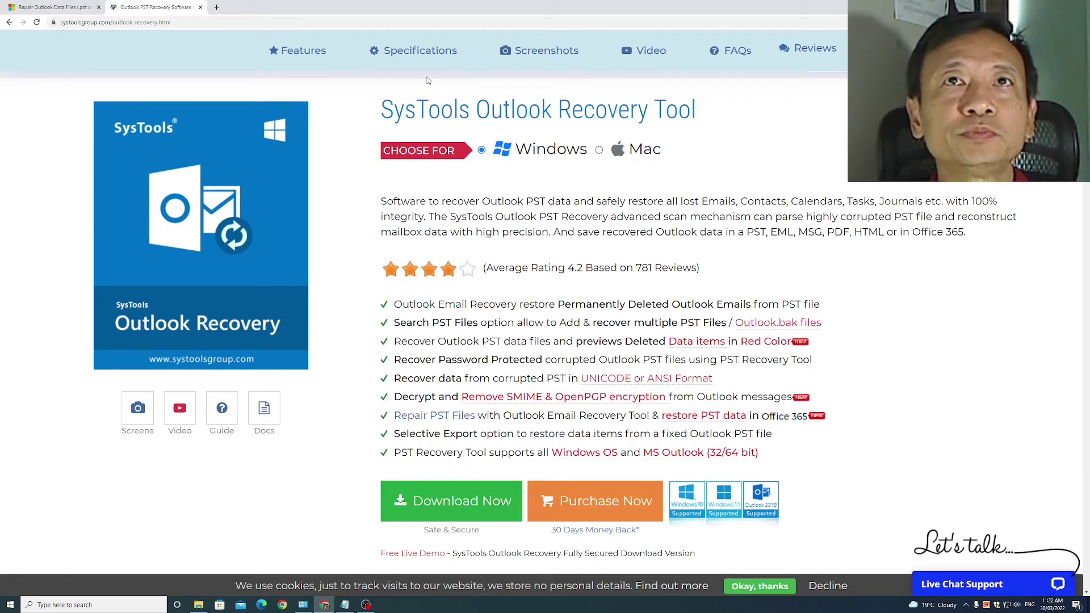
left_click(595, 501)
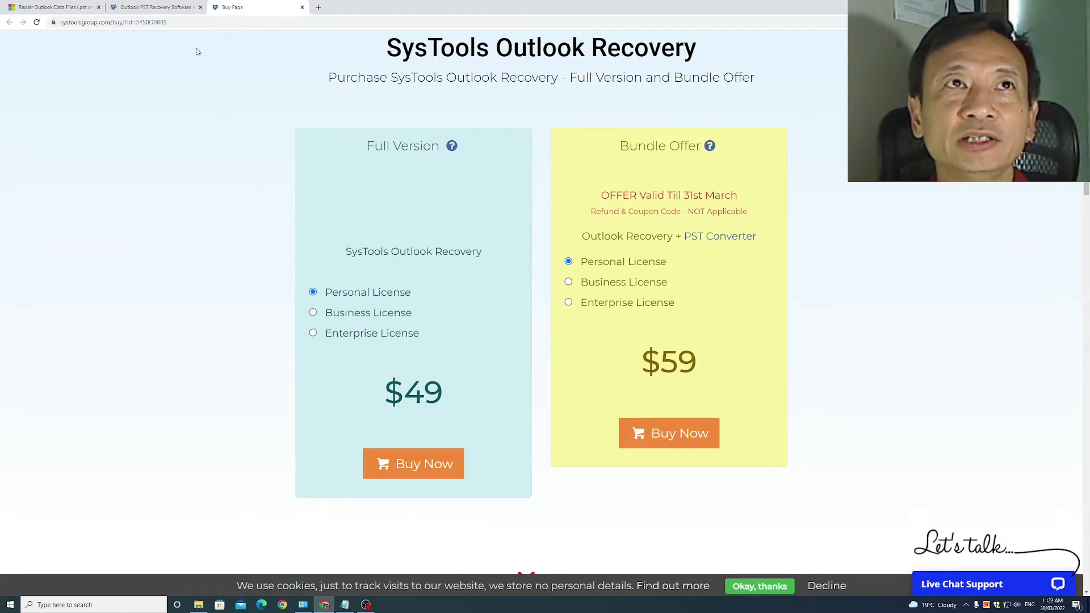
left_click(153, 8)
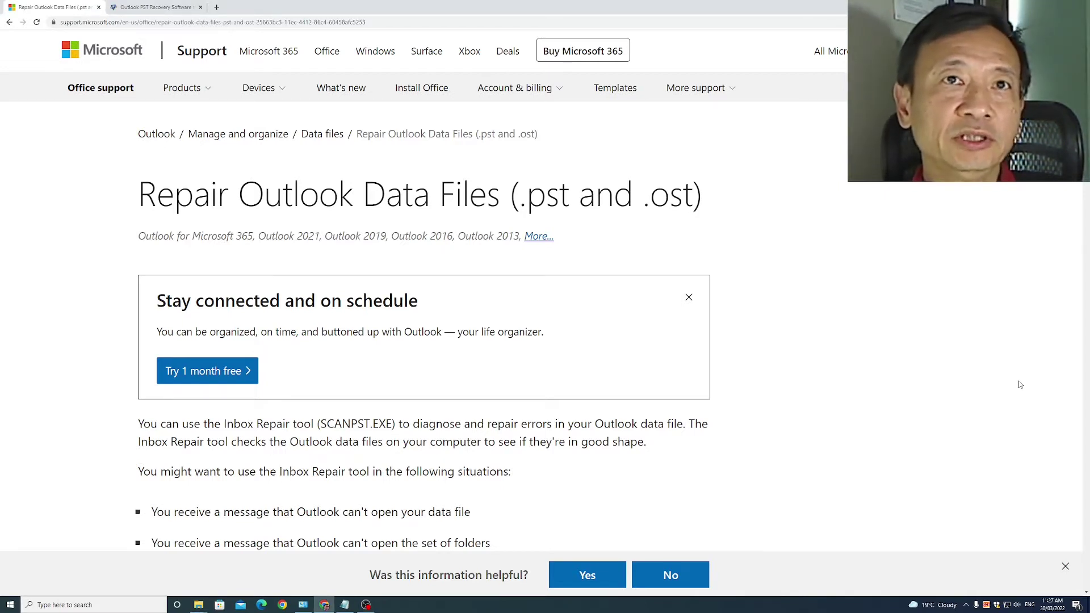
key("alt+Tab")
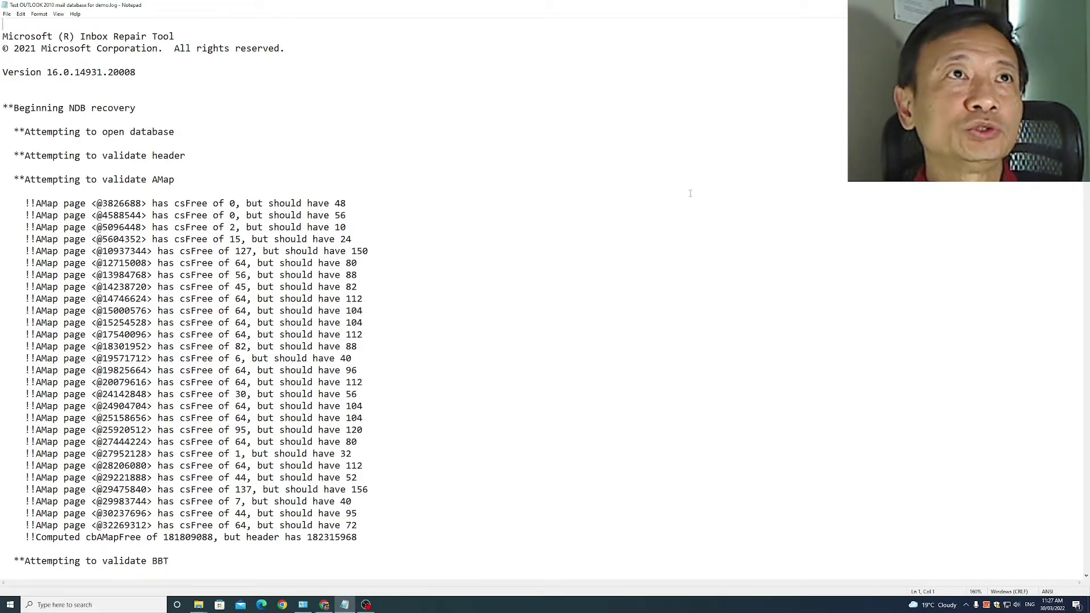
left_click(688, 228)
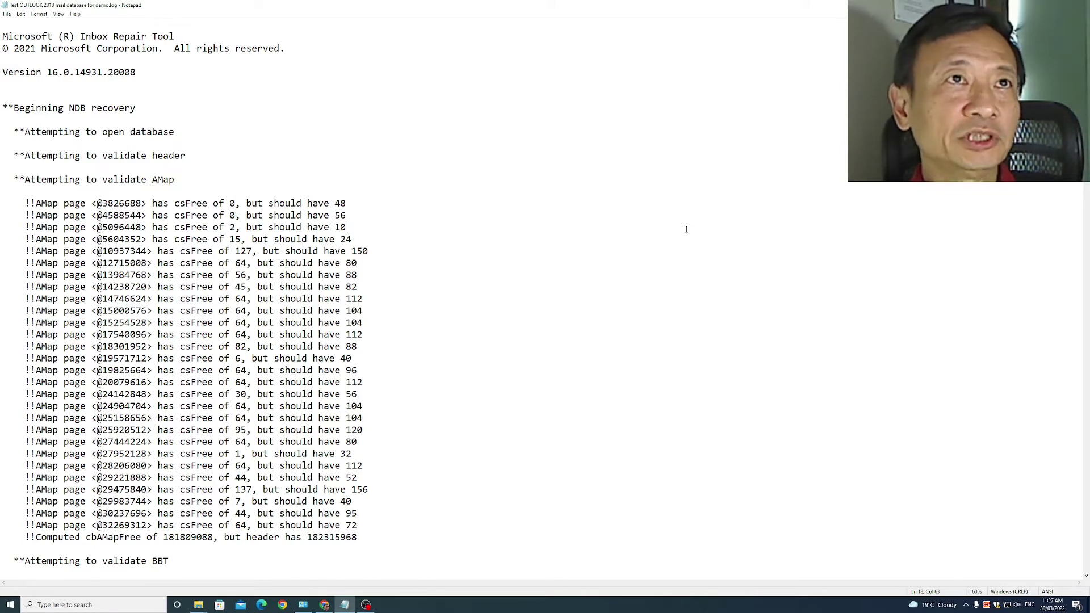
left_click_drag(25, 203, 375, 300)
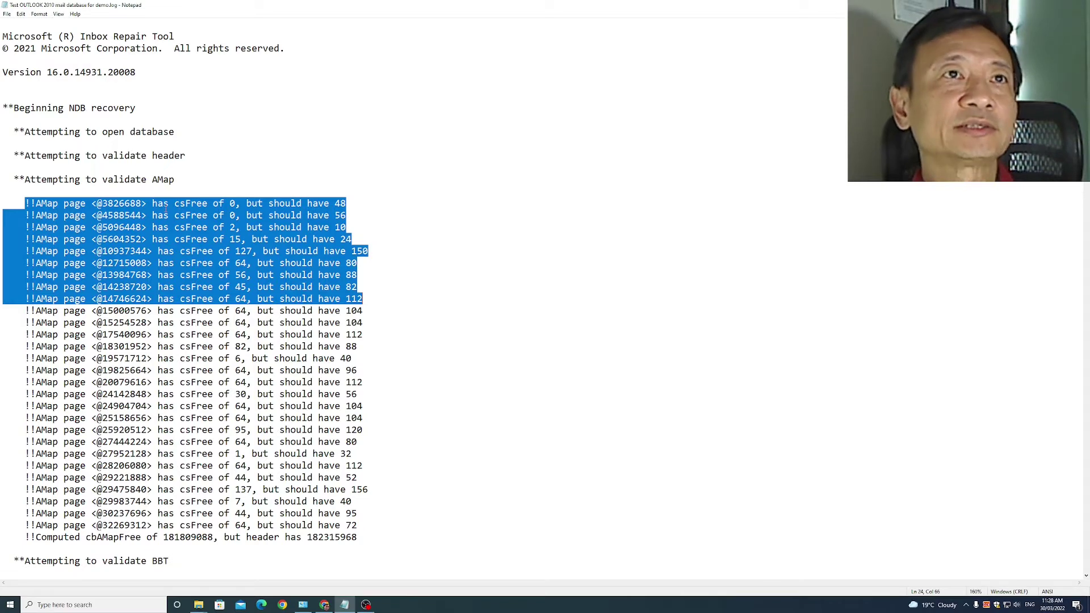
left_click(170, 207)
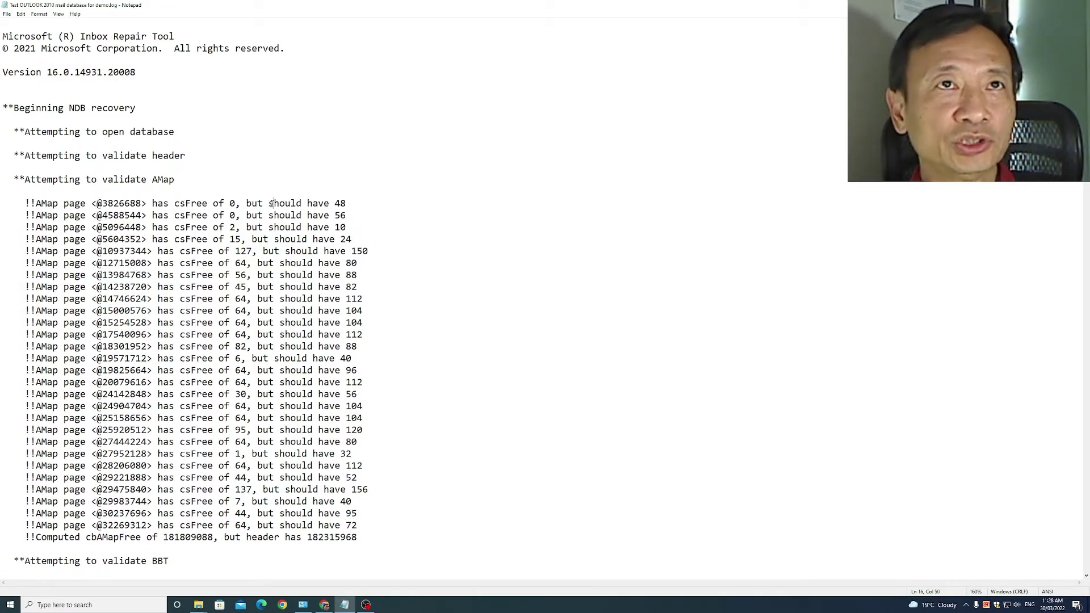
left_click_drag(271, 204, 348, 203)
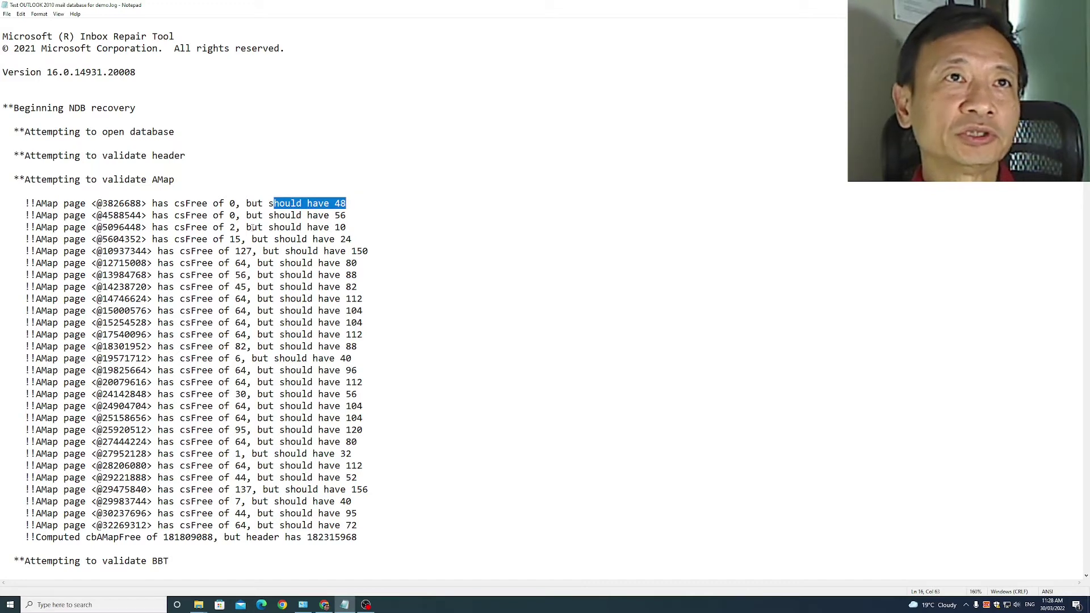
left_click_drag(142, 203, 397, 359)
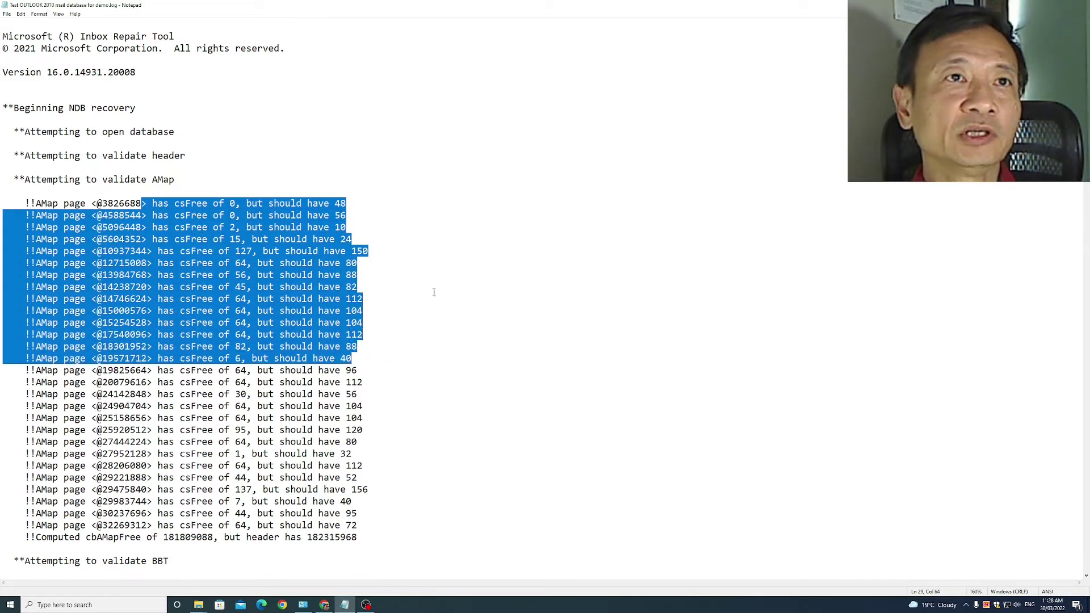
Step: Scroll the log and highlight the first 'Couldn't find BBT entry' line
scroll(434, 291, "down", 11)
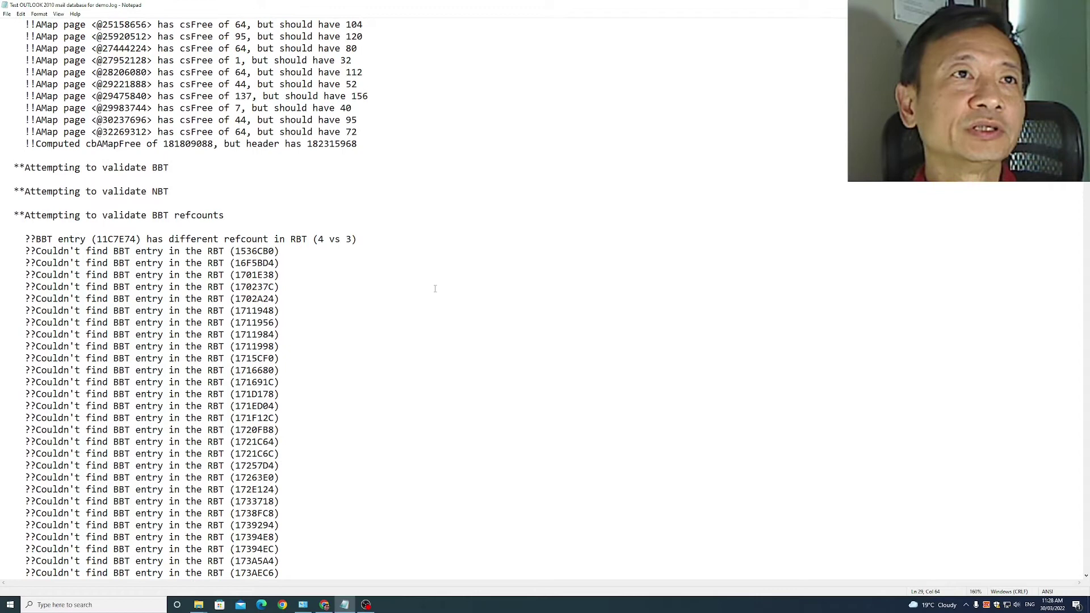
scroll(435, 289, "down", 2)
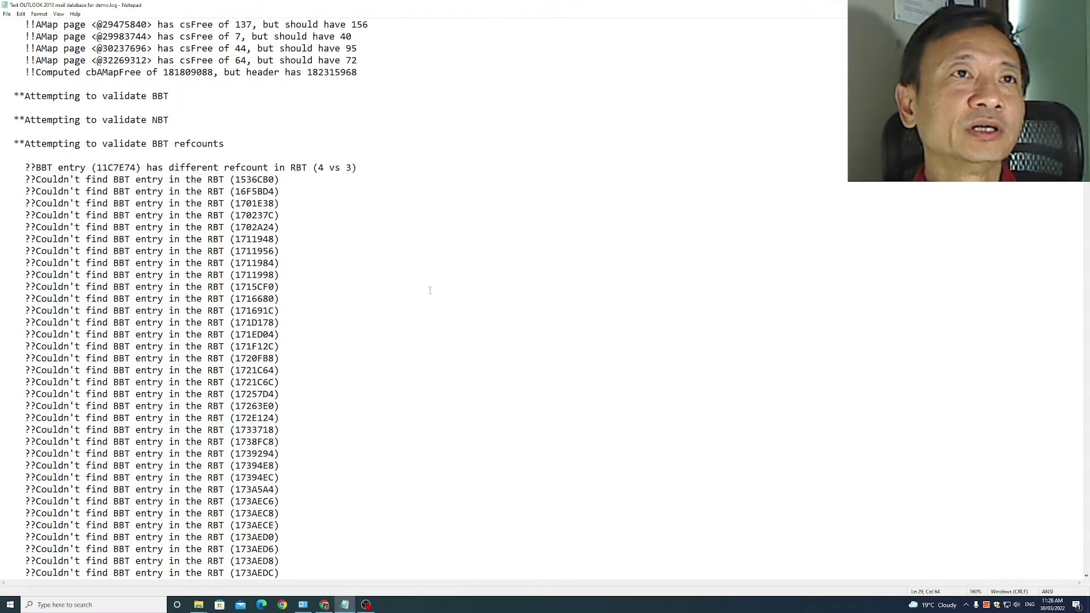
left_click(87, 204)
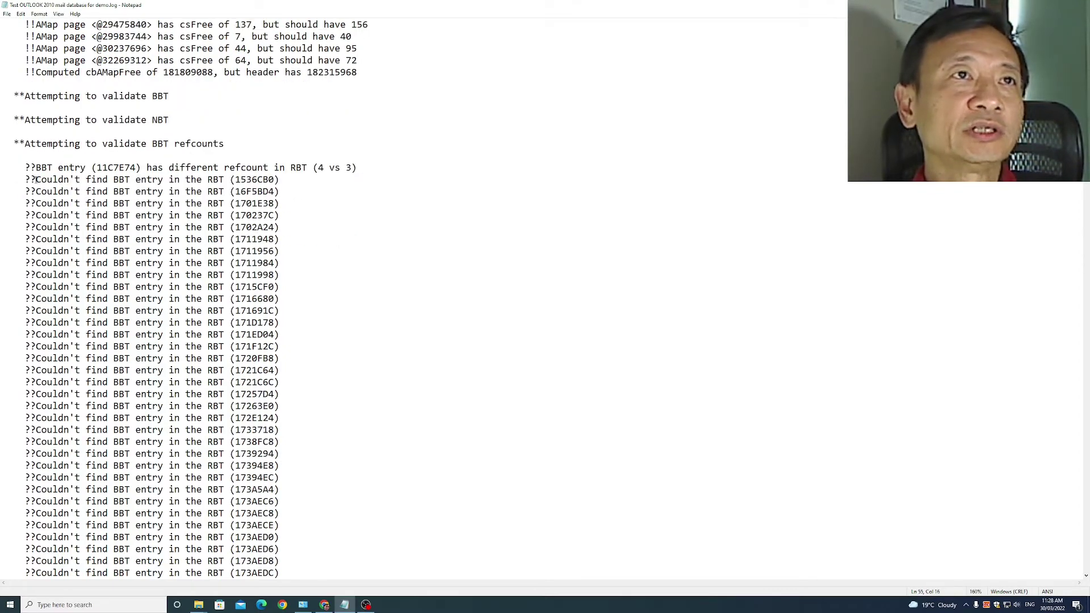
left_click_drag(35, 179, 286, 182)
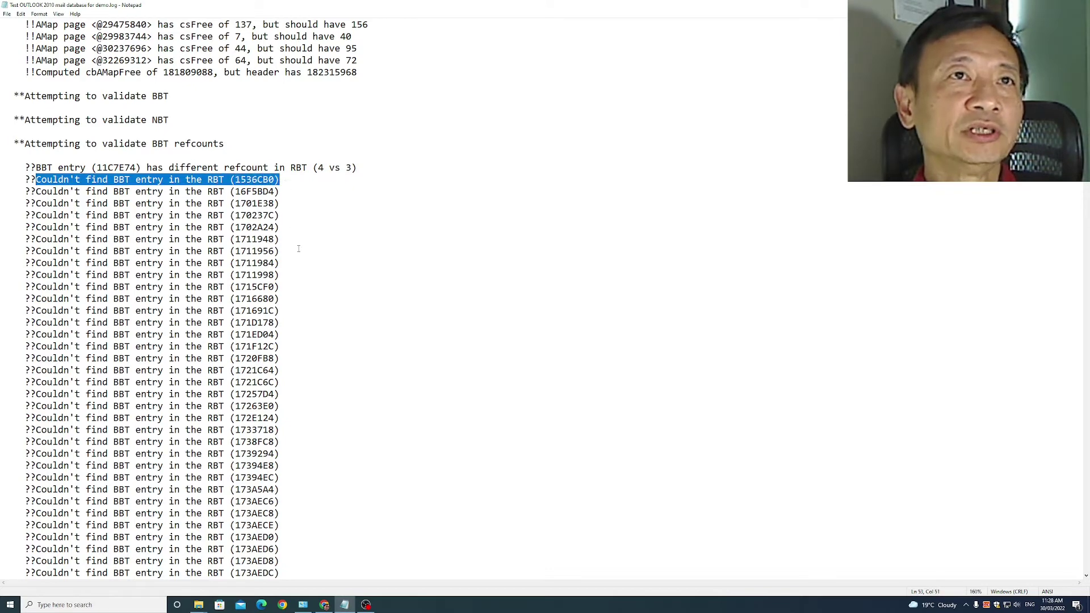
Step: Highlight the 'Failed to add row' irow = 287 failure message further down the log
scroll(298, 249, "down", 9)
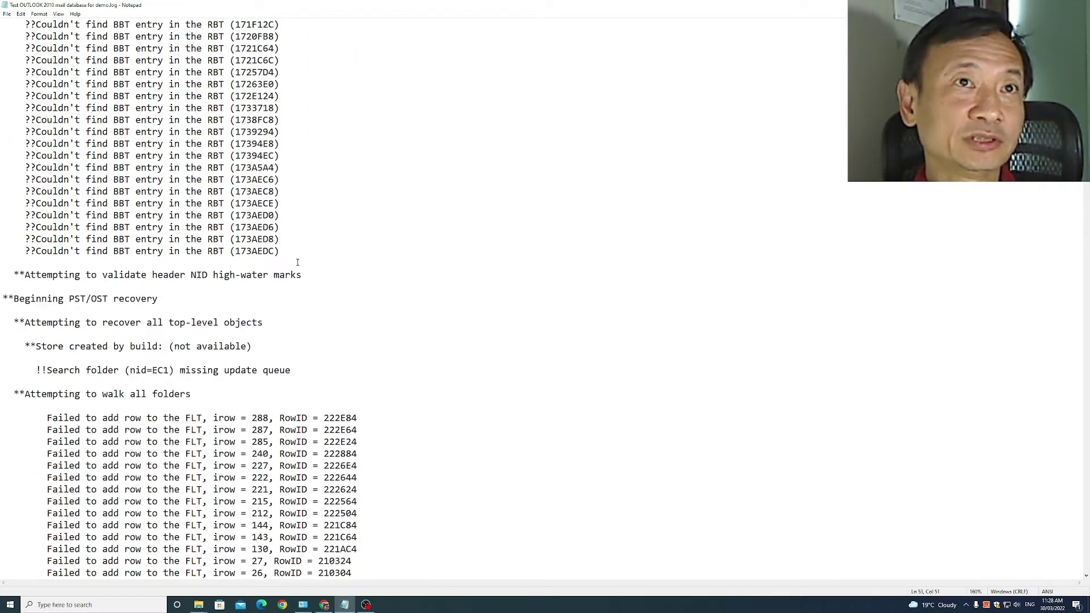
scroll(297, 262, "down", 8)
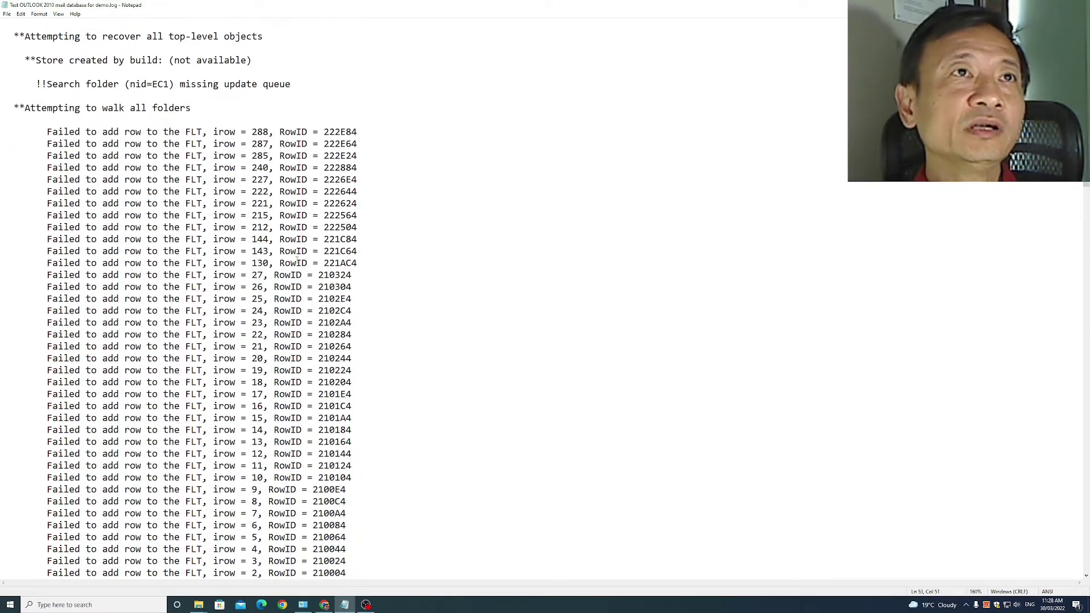
left_click(80, 144)
left_click_drag(81, 144, 370, 145)
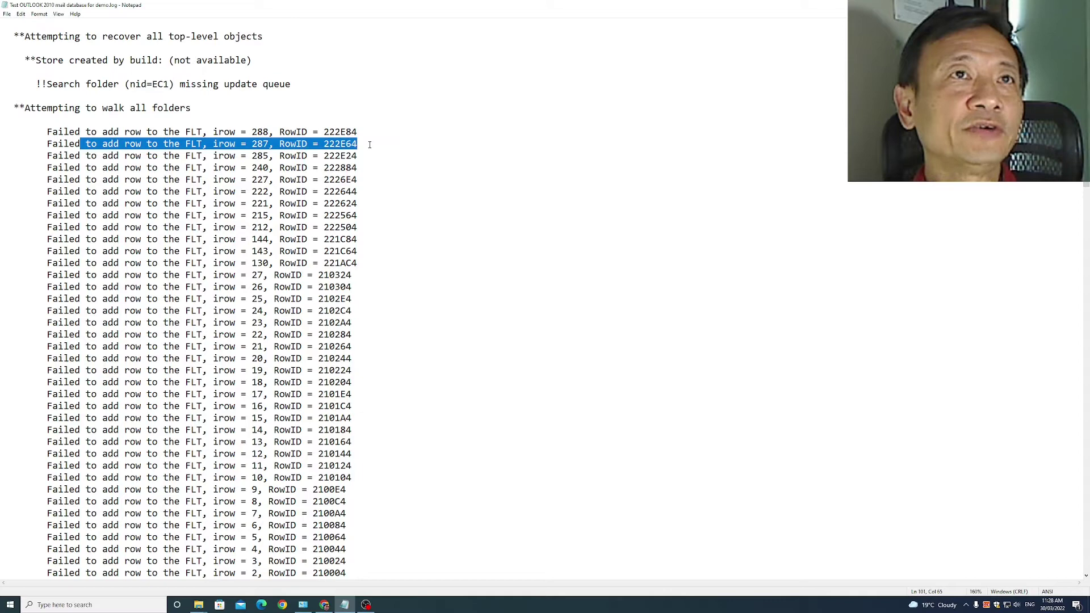
scroll(372, 245, "down", 13)
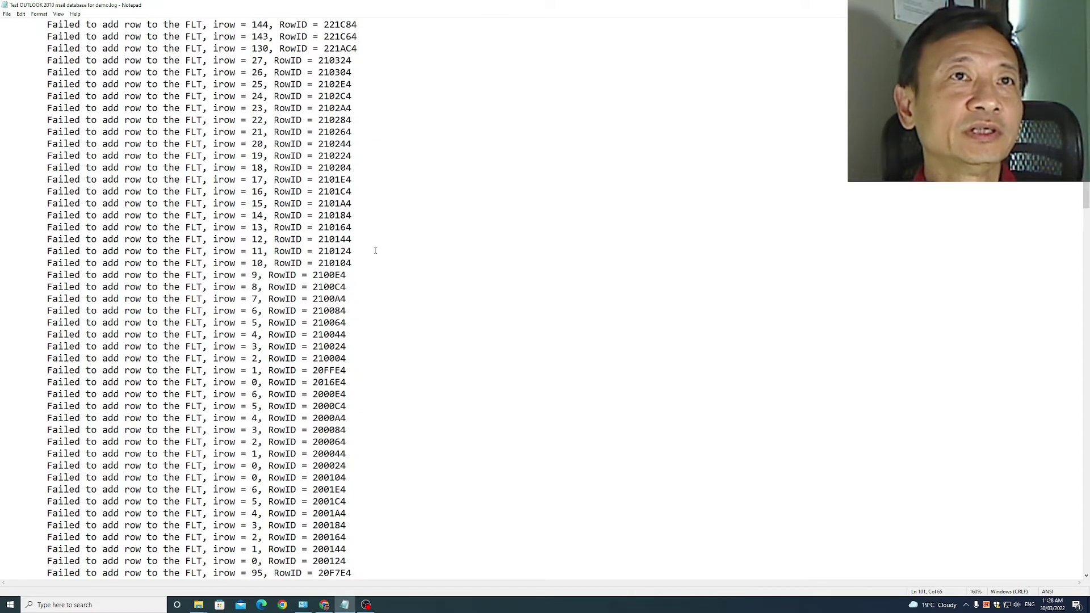
scroll(374, 246, "down", 18)
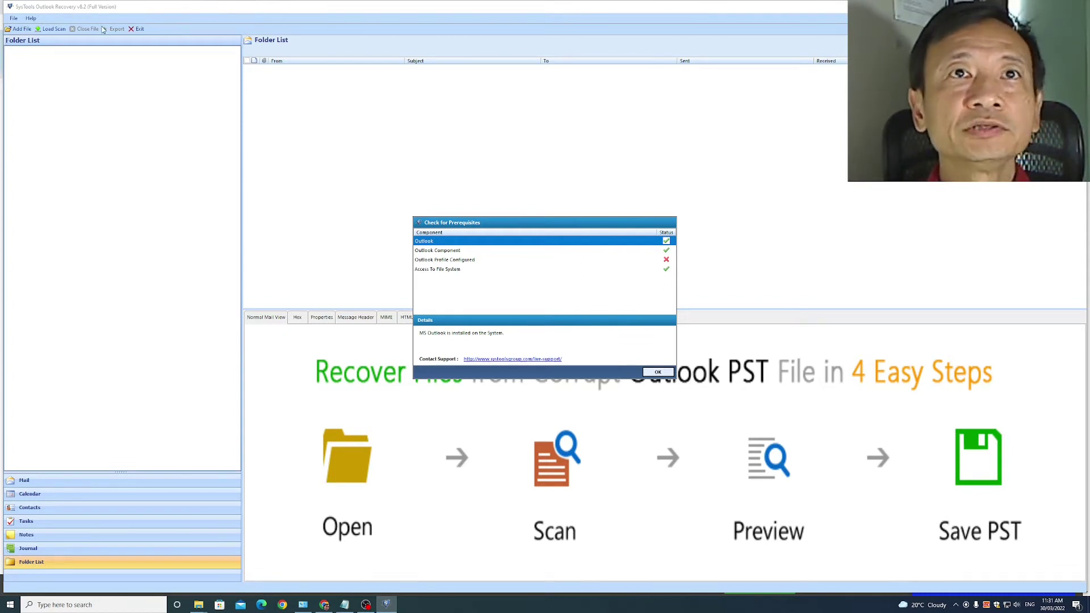
Step: Show the Outlook Profile Configured details, which report no Outlook profile is configured
left_click(437, 260)
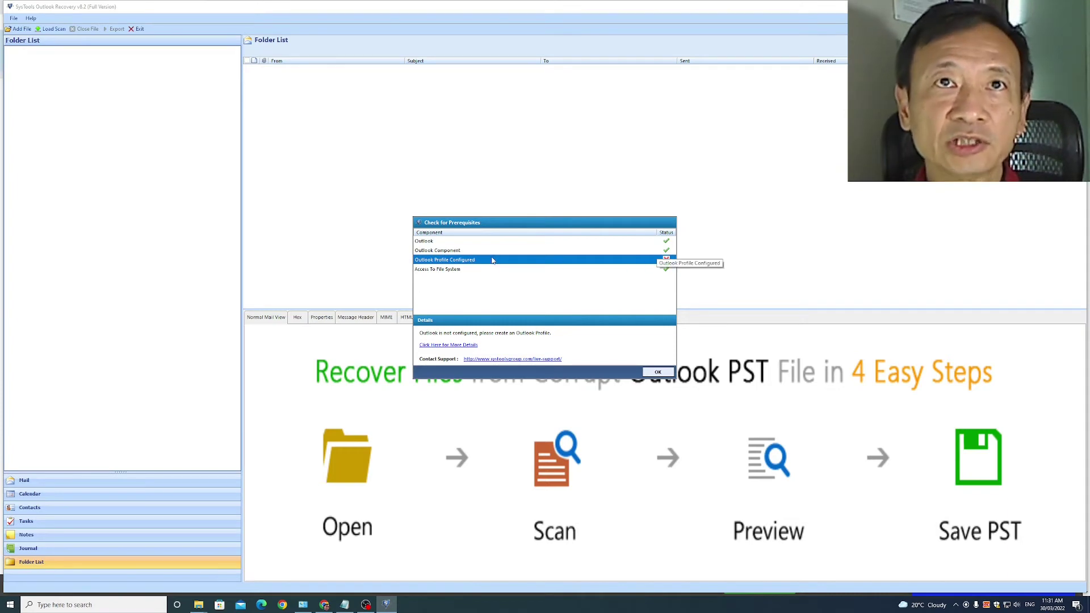
Step: Dismiss the prerequisites check and start adding a PST file from the File menu
left_click(665, 374)
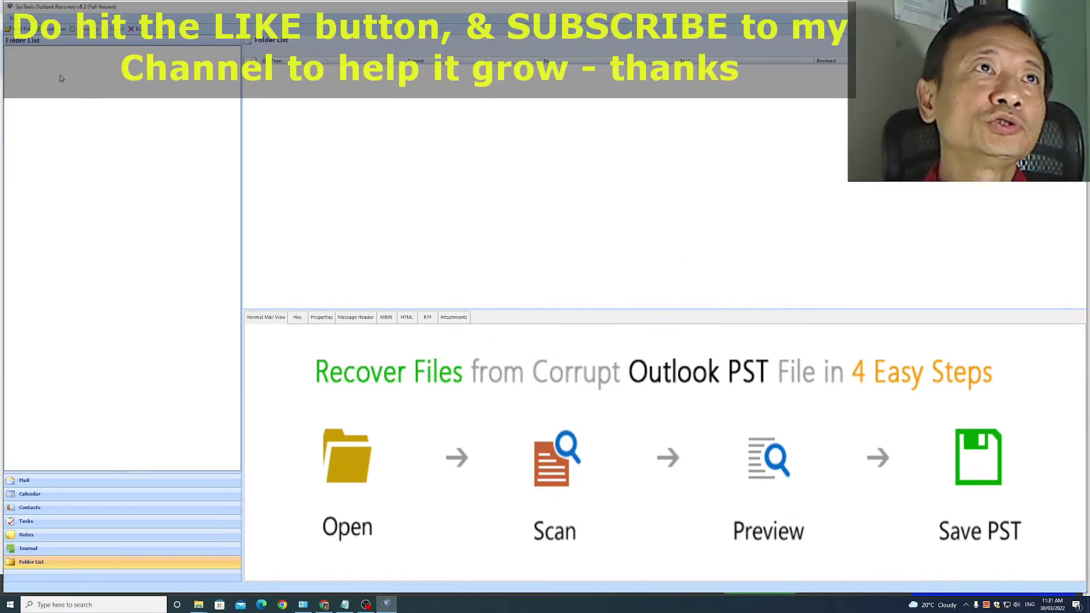
left_click(11, 18)
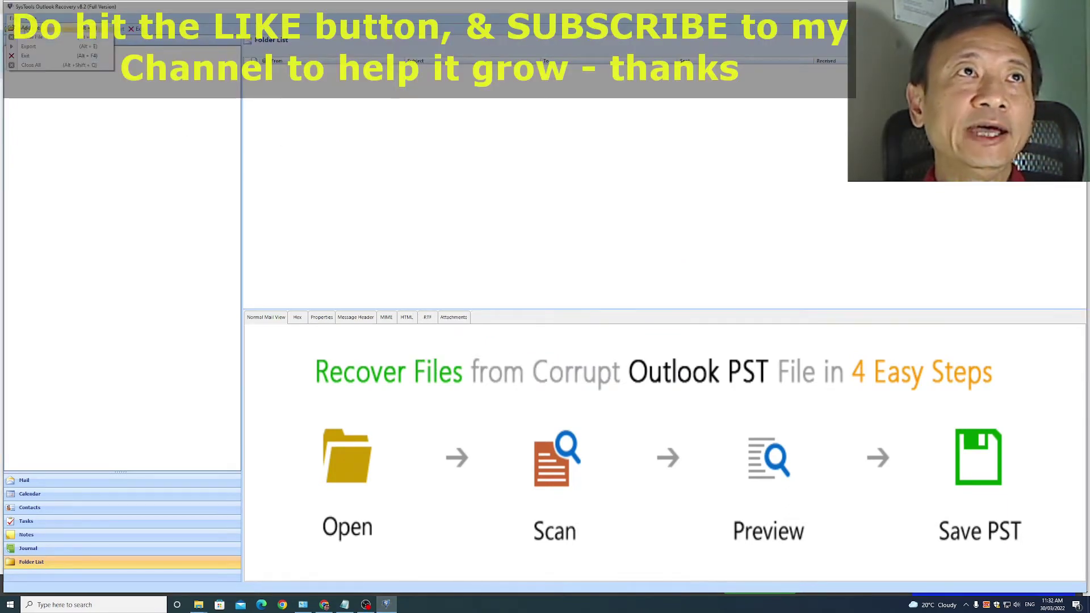
left_click(26, 27)
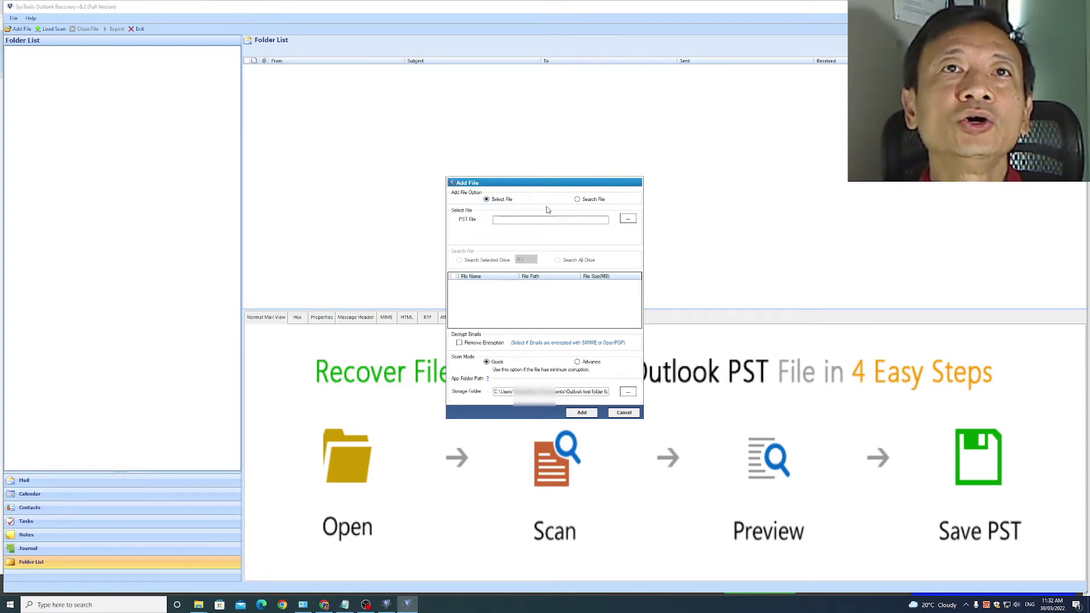
Step: Try the Search File option with Search Selected Drive, leaving the drive list on A:\
left_click(595, 202)
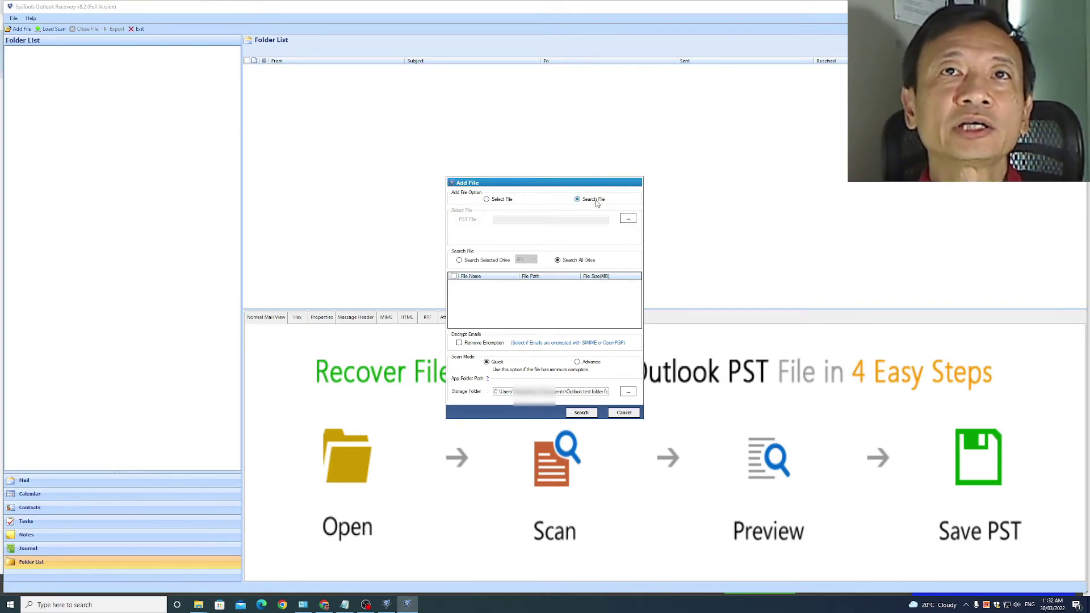
left_click(487, 200)
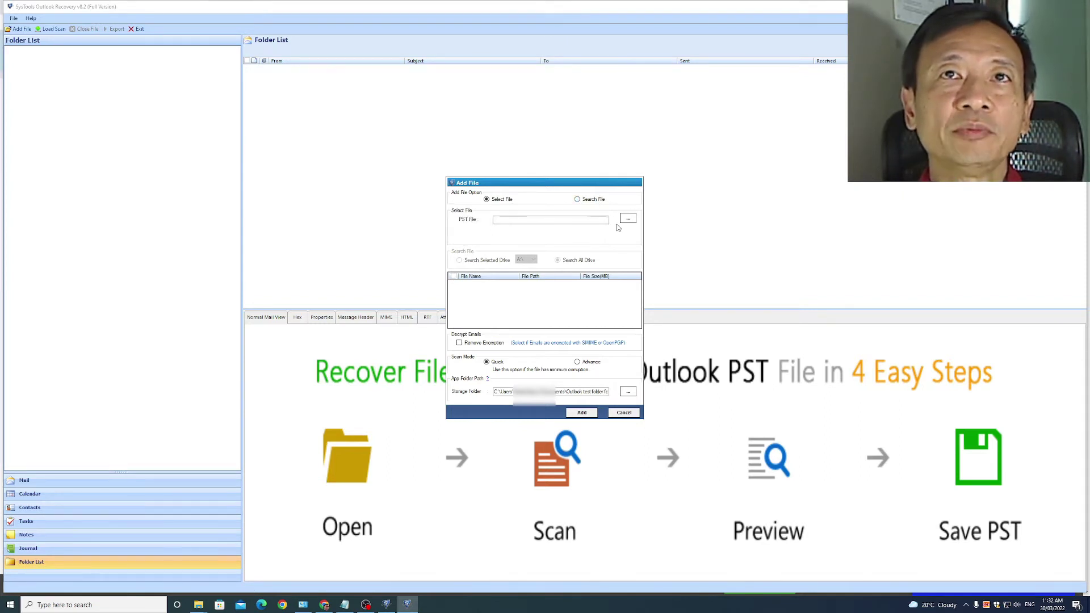
left_click(585, 201)
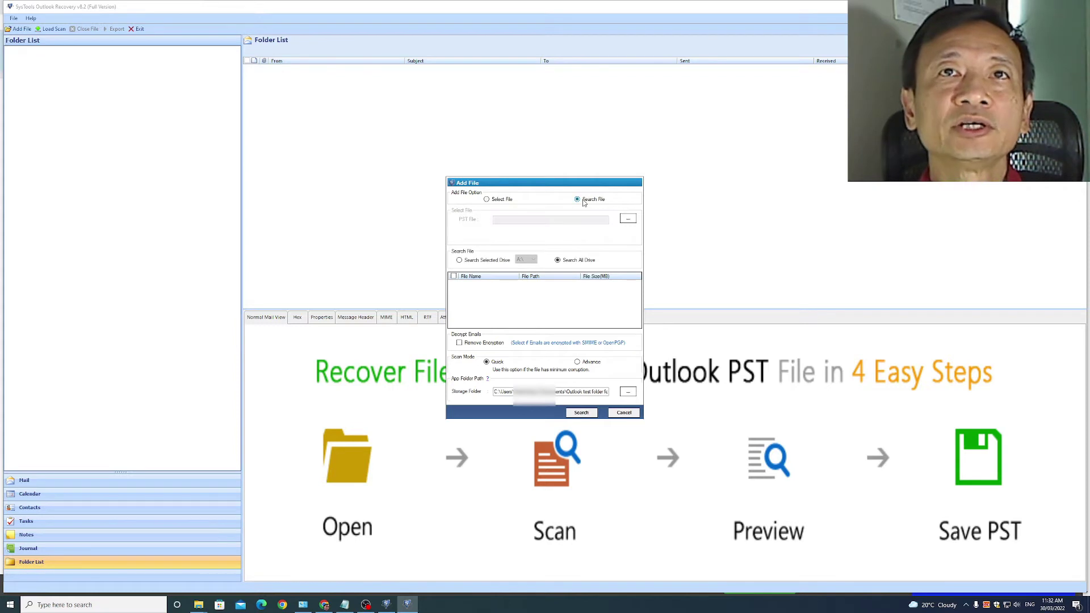
left_click(469, 261)
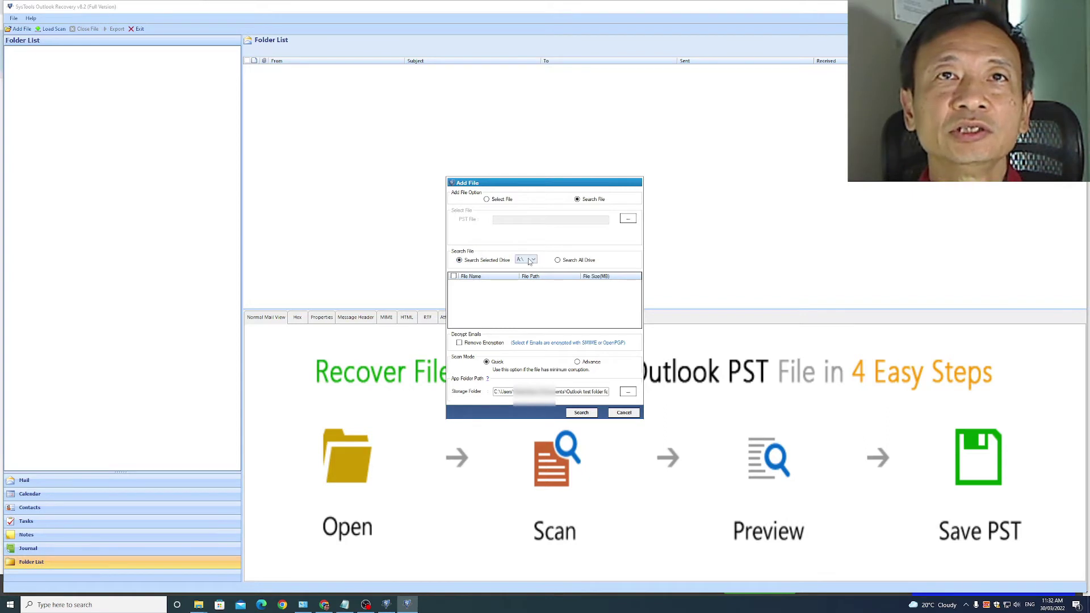
left_click(528, 260)
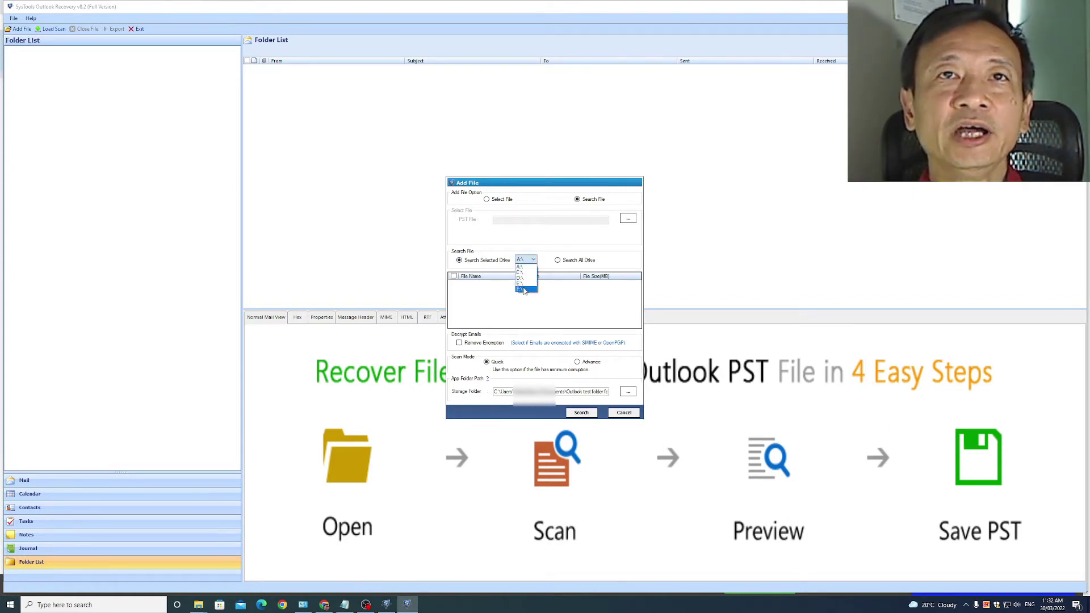
left_click(560, 265)
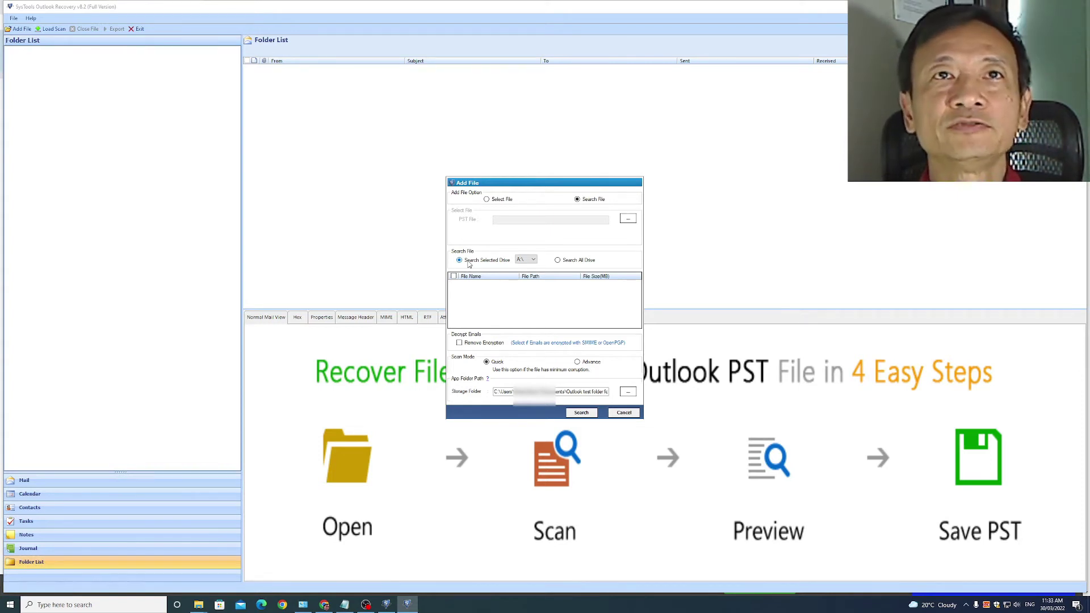
Step: Use Select File to load the Outlook 2010 mail archive test PST from the test folder
left_click(491, 201)
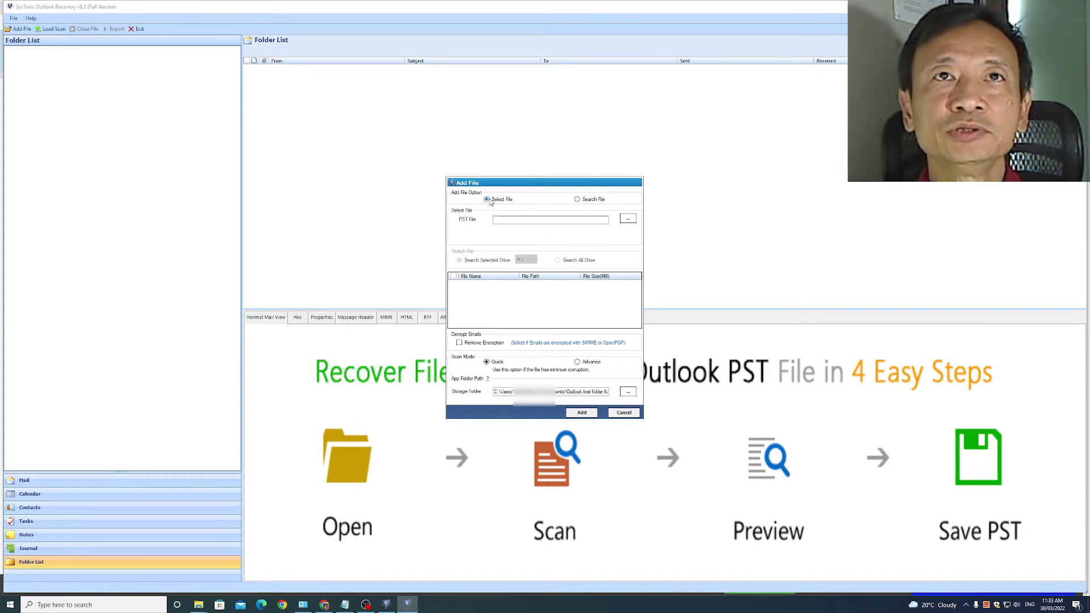
left_click(628, 221)
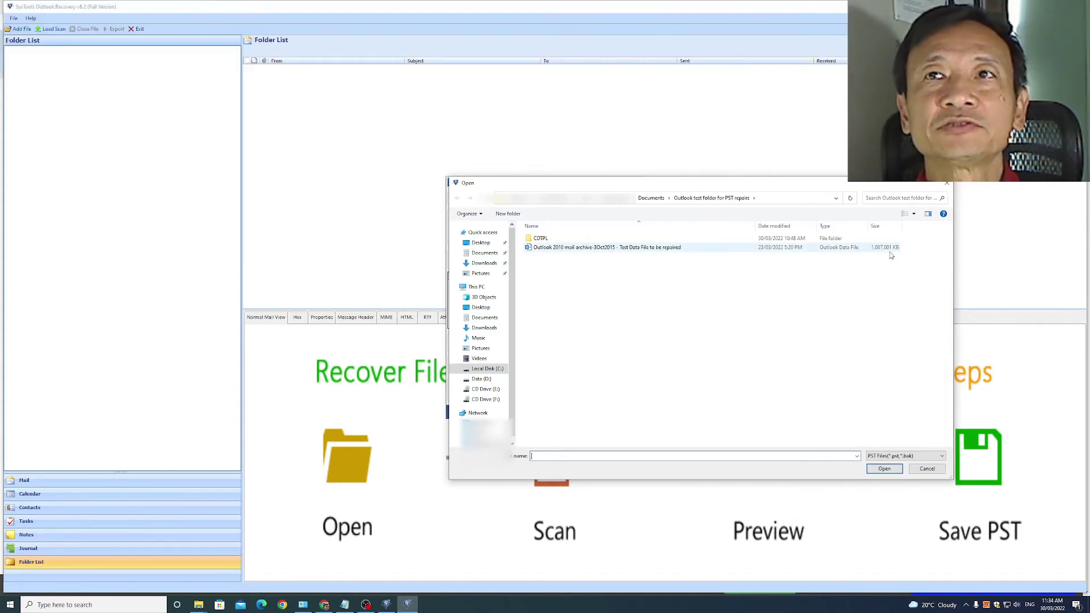
left_click(681, 250)
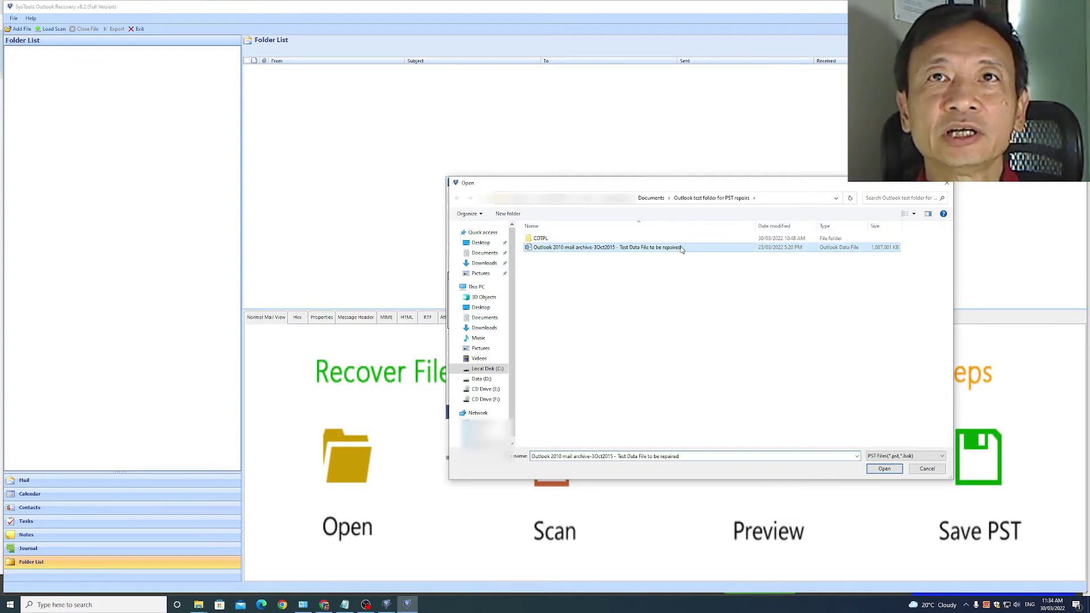
left_click(885, 469)
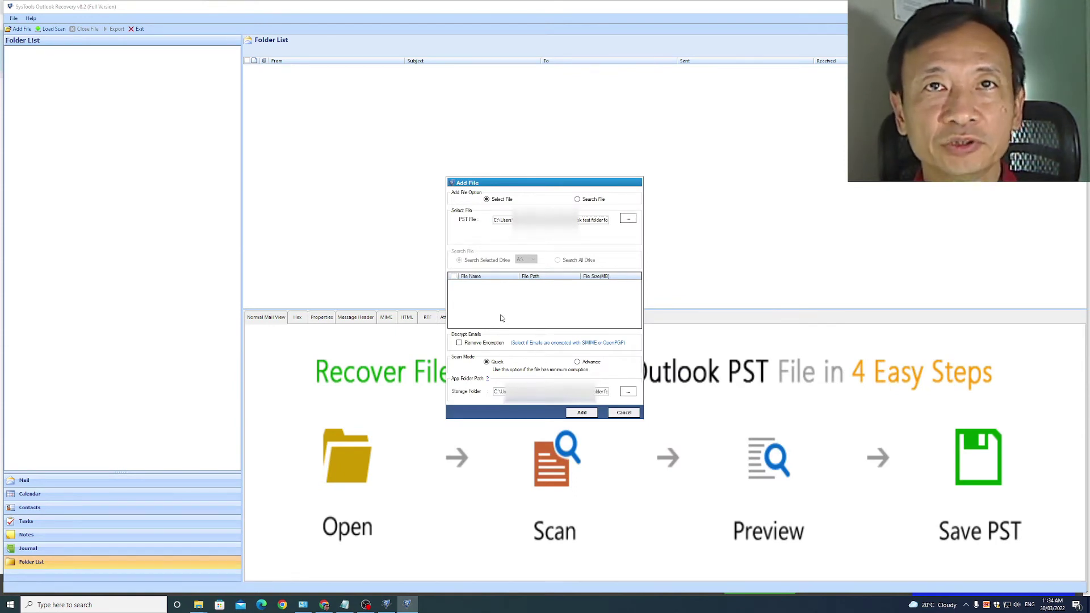
left_click(459, 344)
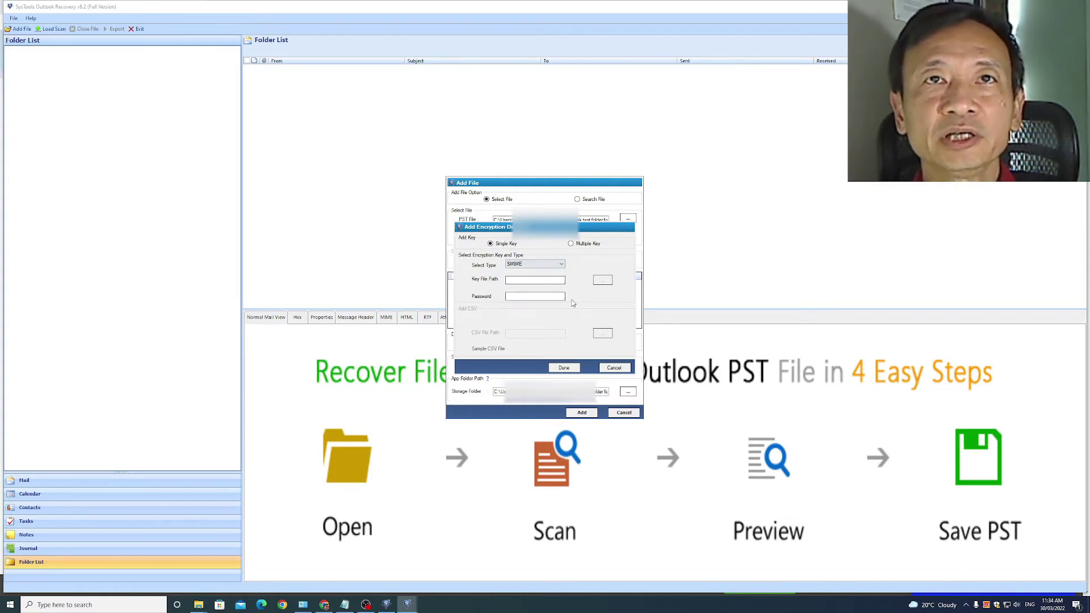
left_click(548, 265)
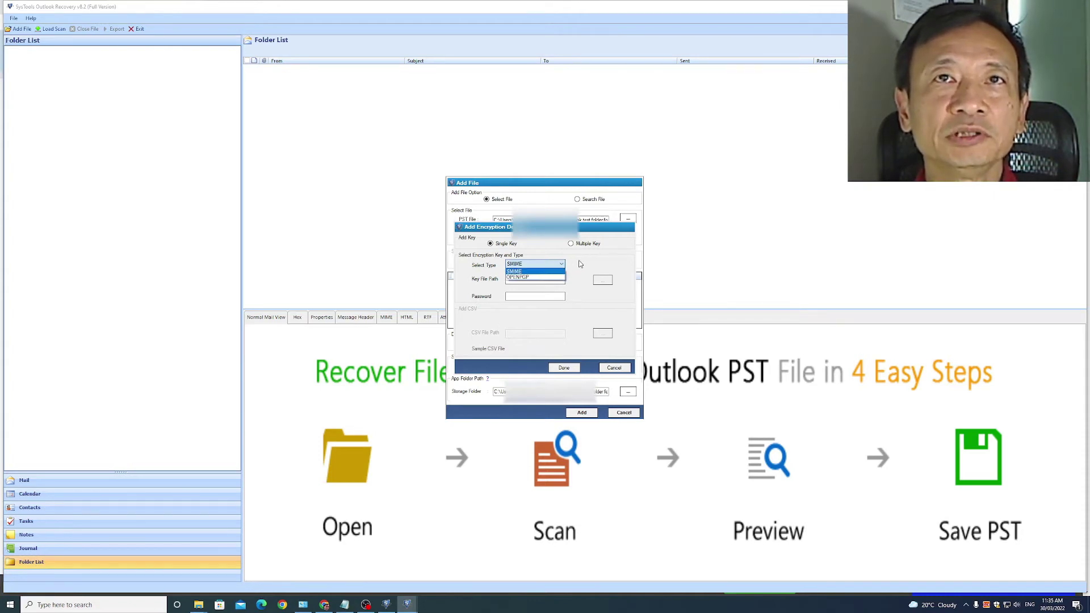
left_click(542, 278)
left_click(614, 367)
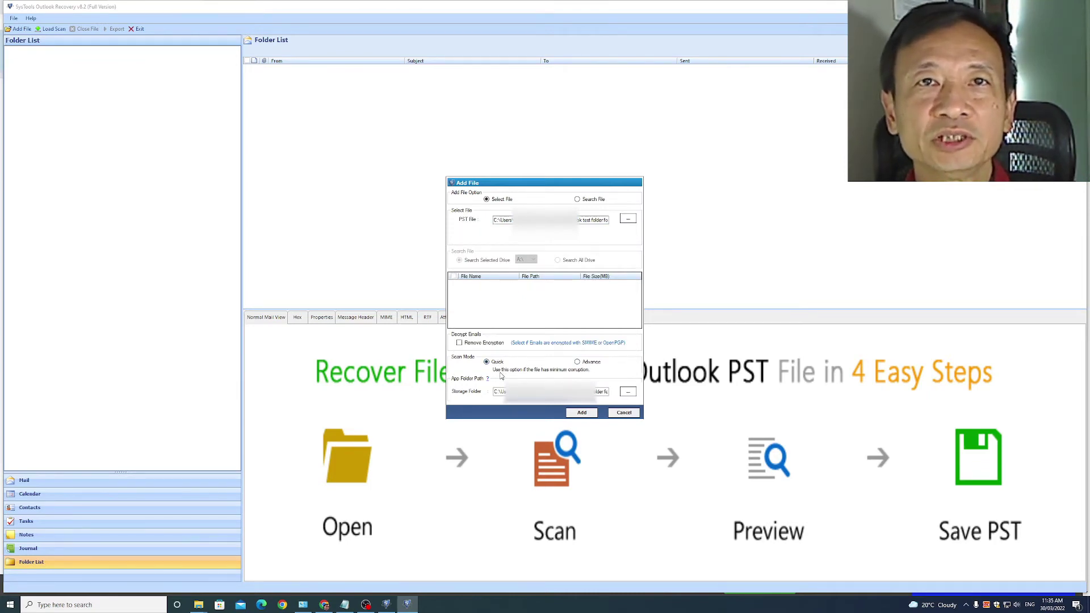
Step: Set the Scan Mode to Advance instead of Quick
left_click(578, 362)
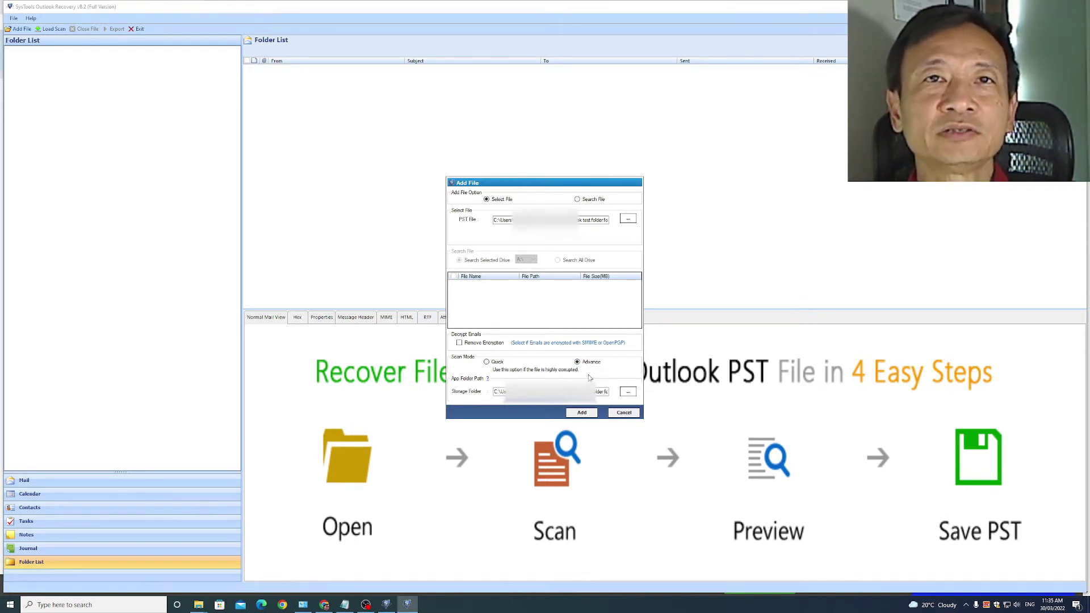
Step: Confirm the Storage Folder as the Outlook test folder via Browse For Folder under This PC
left_click(628, 393)
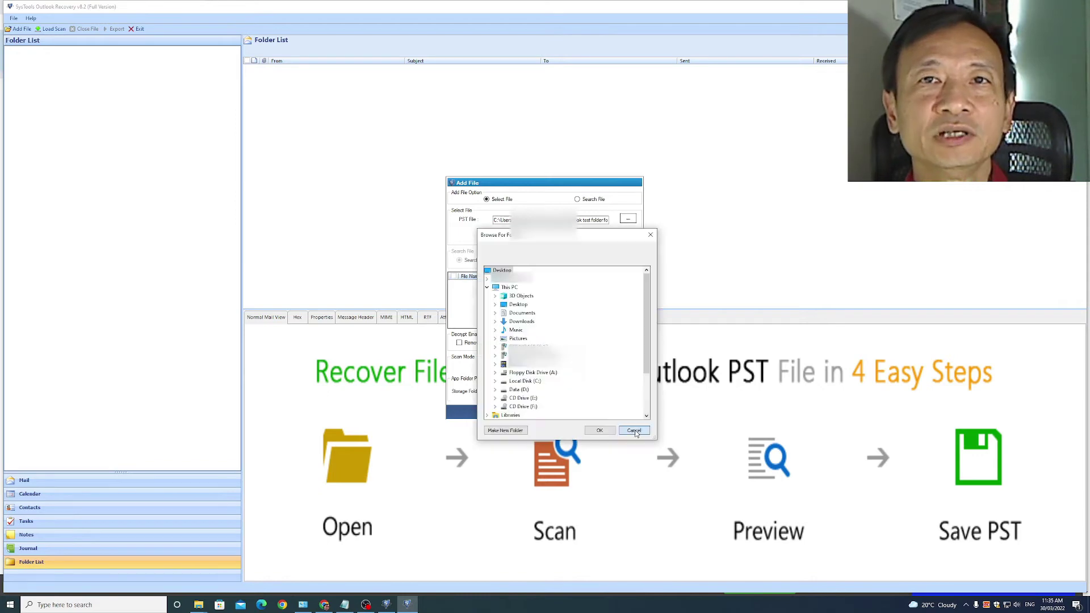
left_click(630, 430)
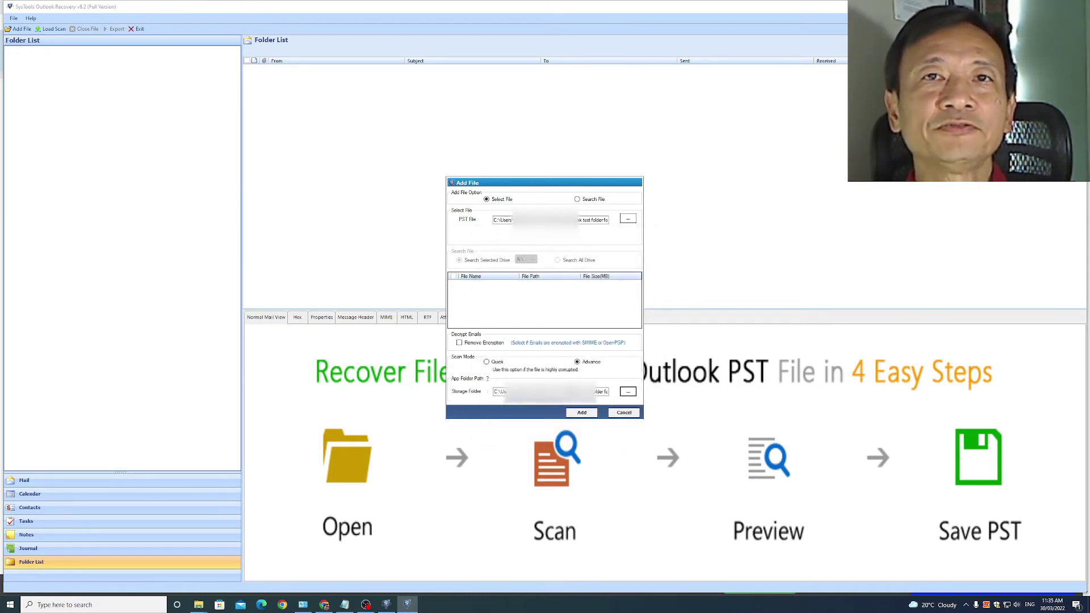
left_click(628, 391)
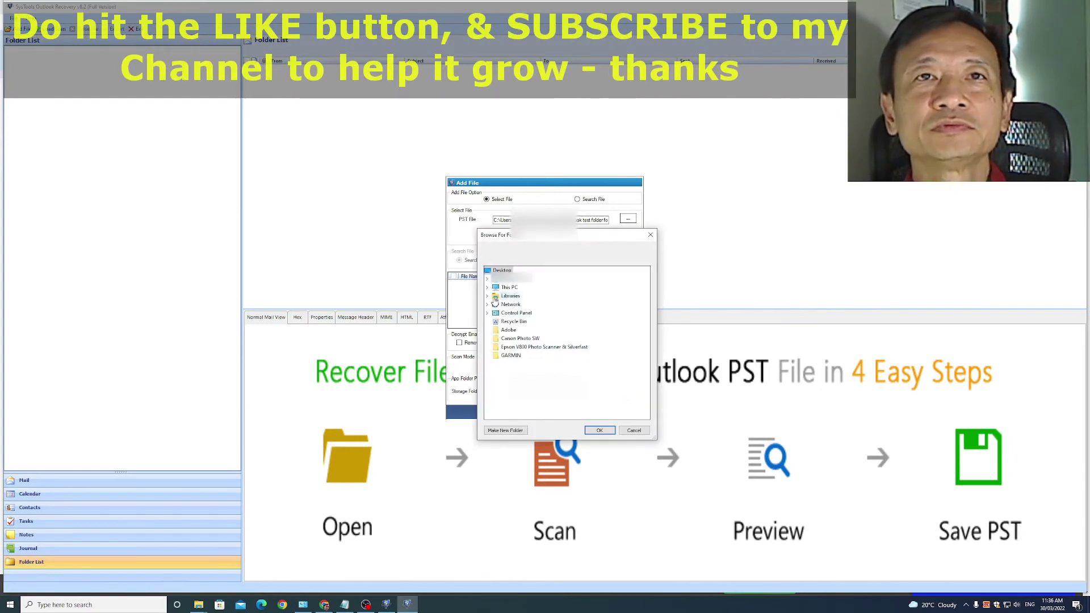
left_click(486, 288)
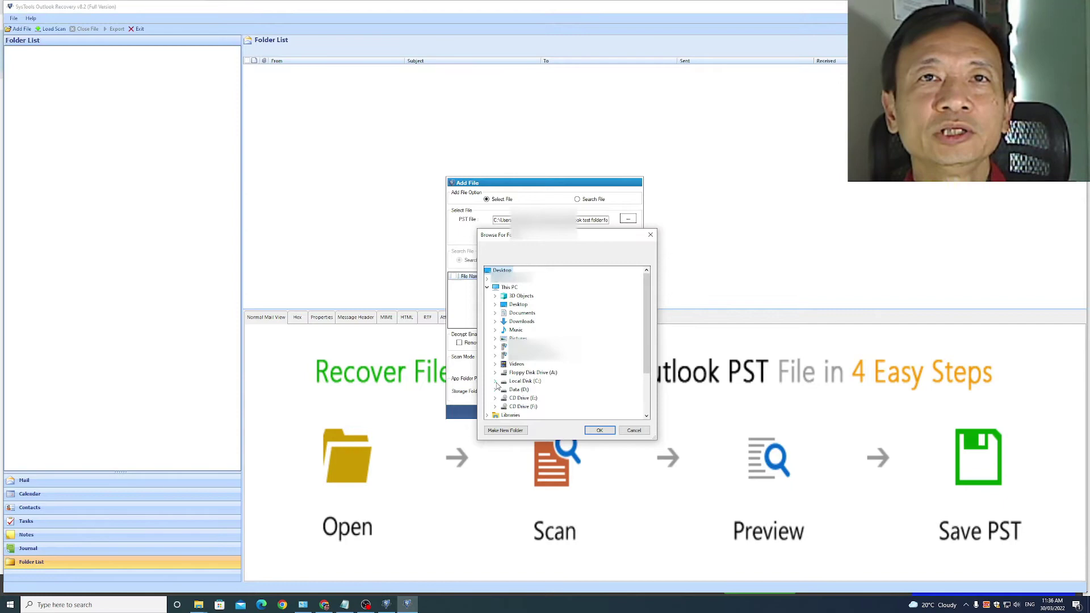
left_click(599, 430)
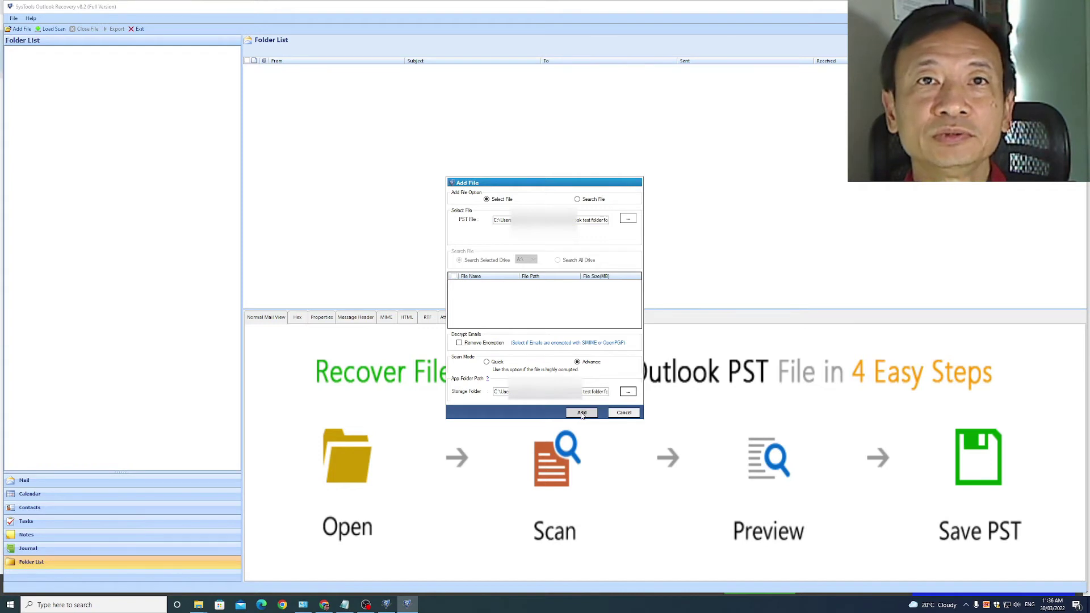
Step: Add the test PST and let the Advance scan finish successfully
left_click(582, 413)
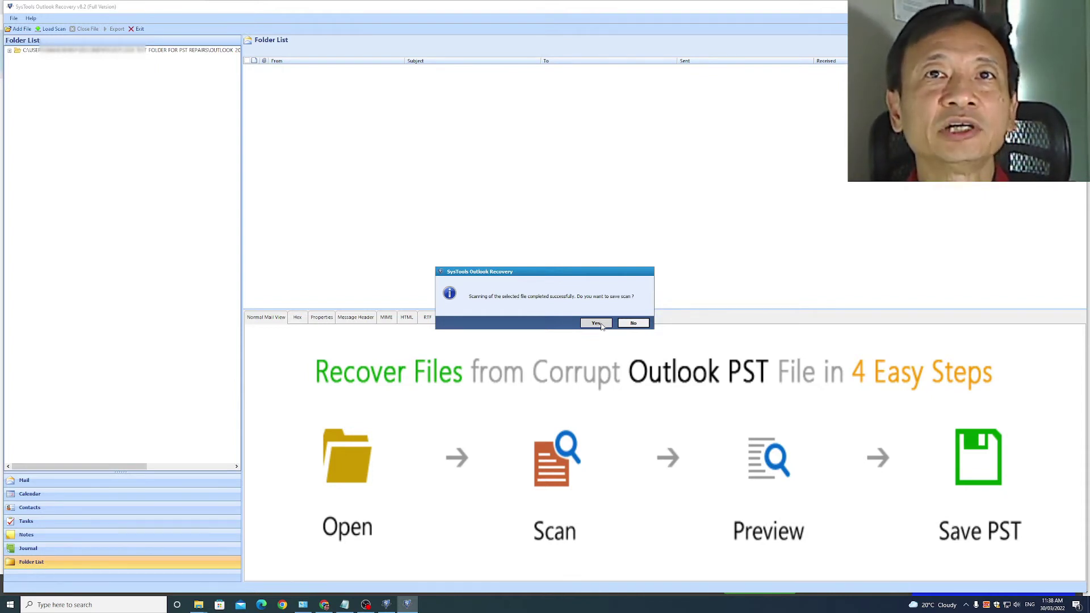
Step: Accept the scan prompt, then view recovered Mail, Calendar, Contacts, Tasks, Notes, Journal and Folder List
left_click(596, 324)
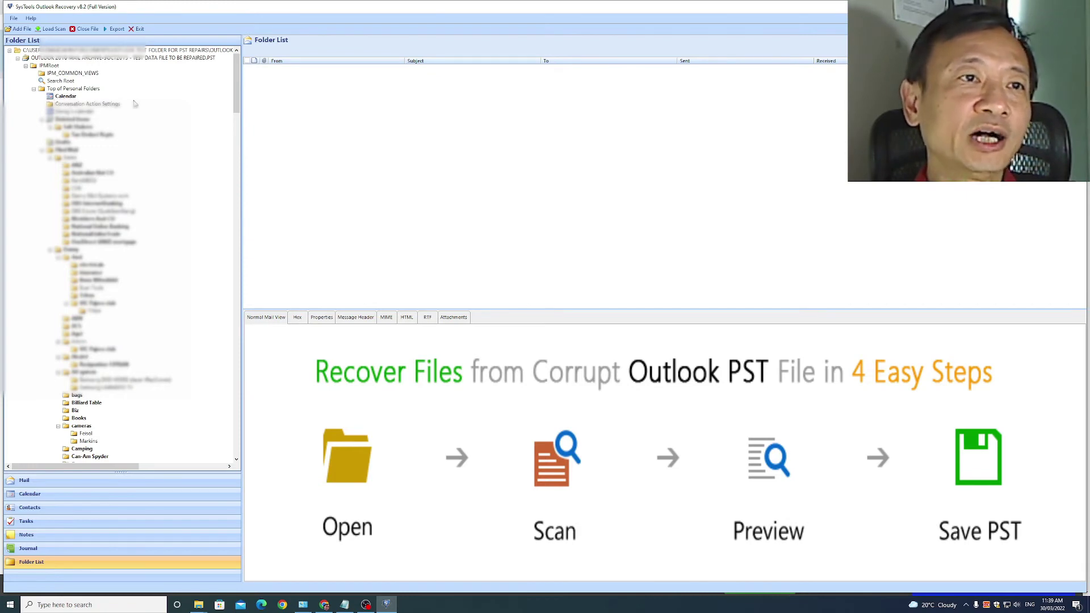
left_click(47, 485)
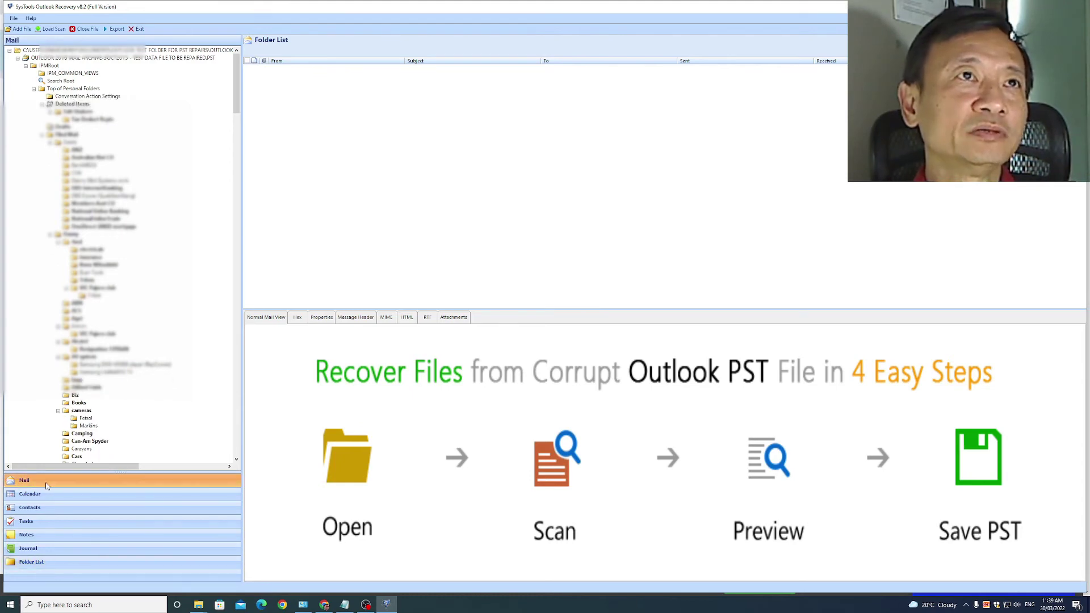
left_click(44, 494)
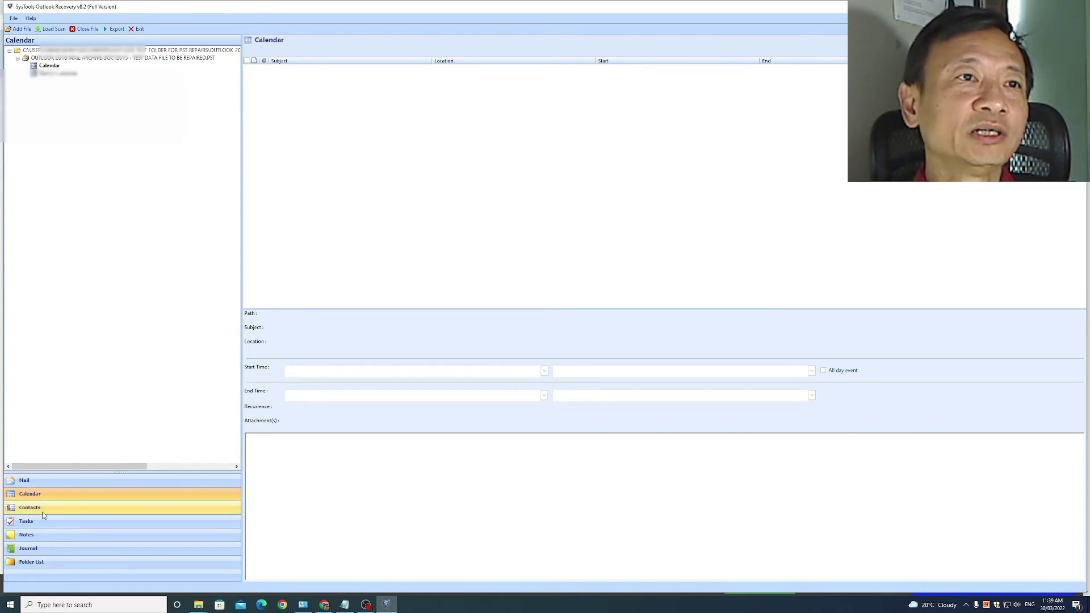
left_click(44, 513)
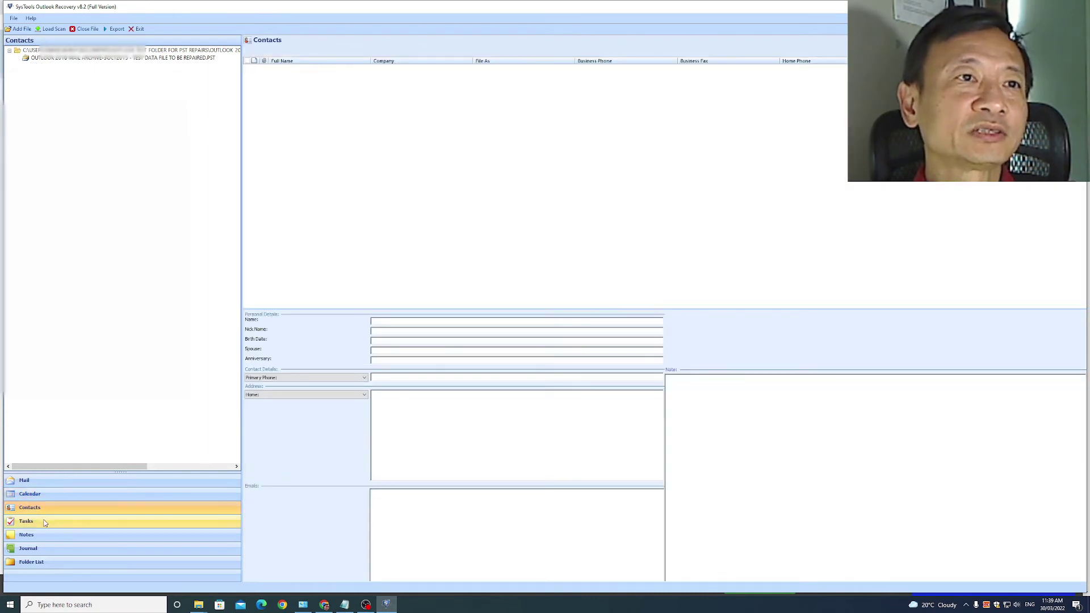
left_click(42, 521)
left_click(41, 537)
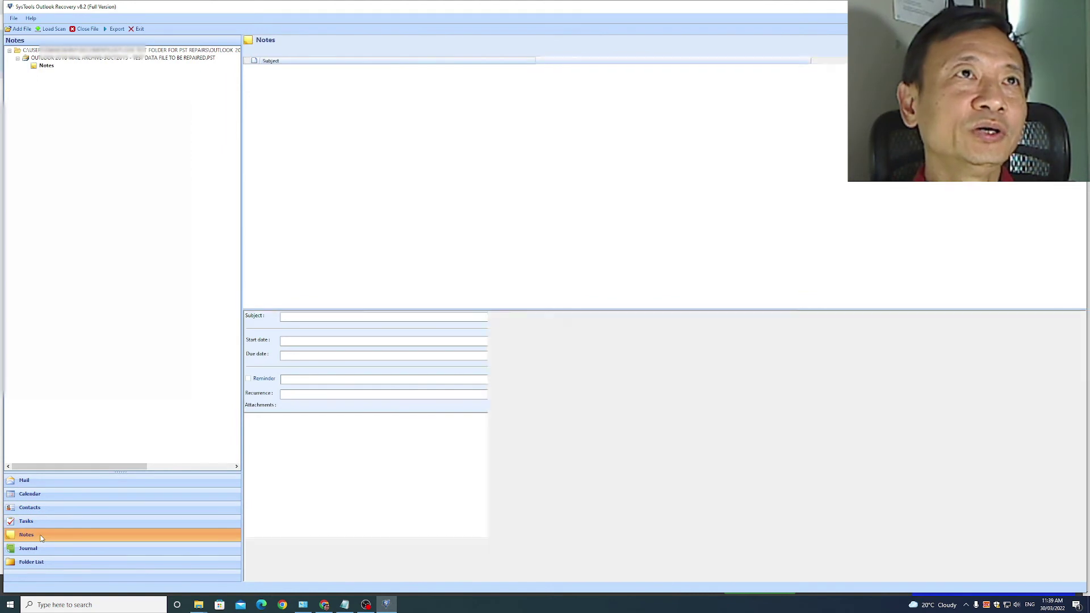
left_click(44, 549)
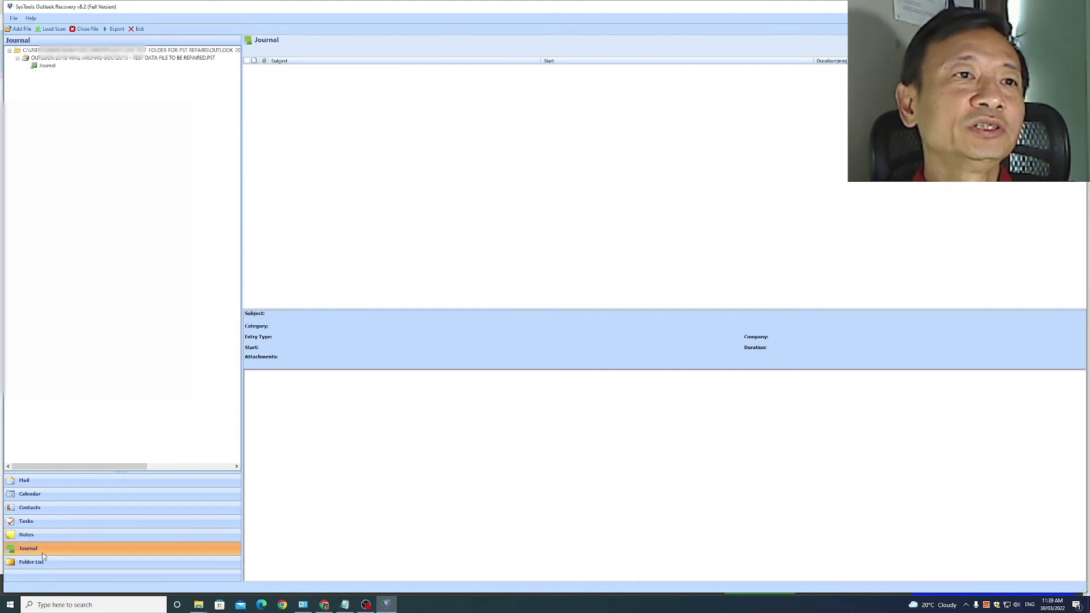
left_click(56, 564)
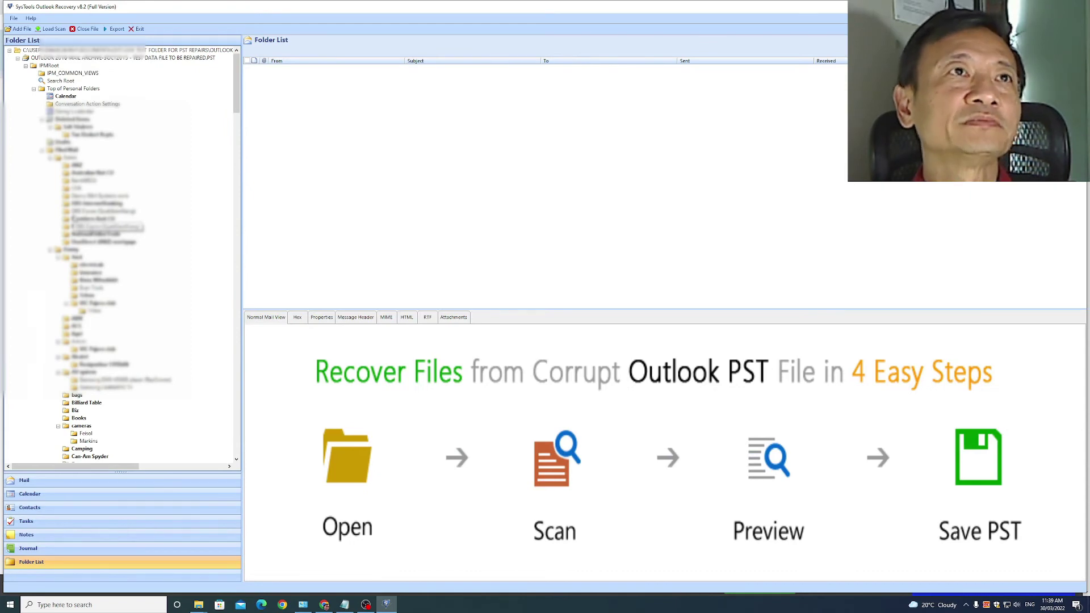
Step: Preview the recovered IPM_COMMON_VIEWS, Calendar, VIC Pajero club and empty Samsung LA46A950 TV folders
left_click(64, 73)
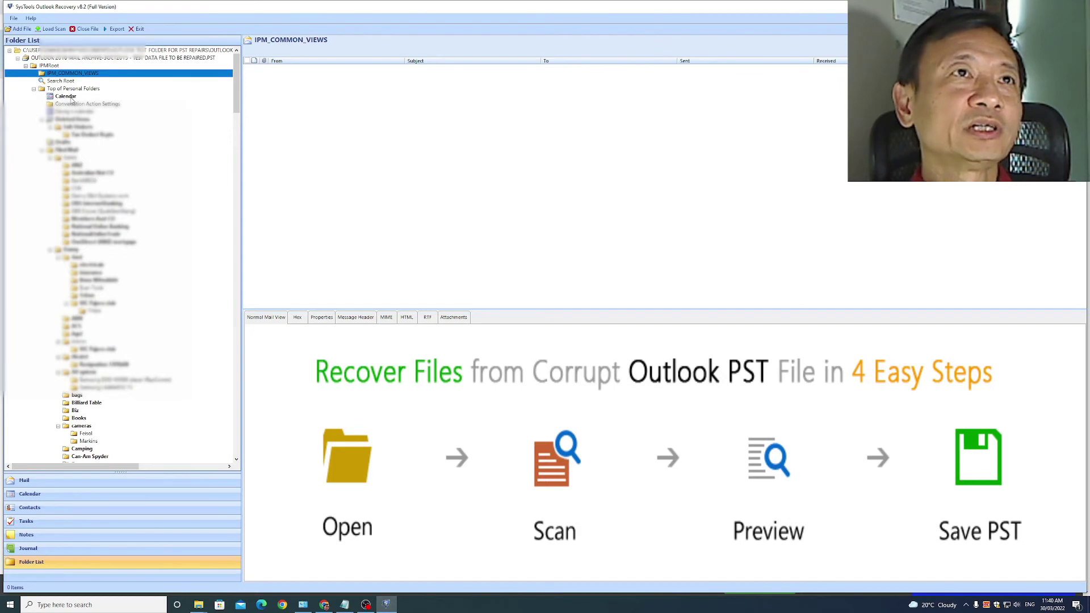
left_click(68, 96)
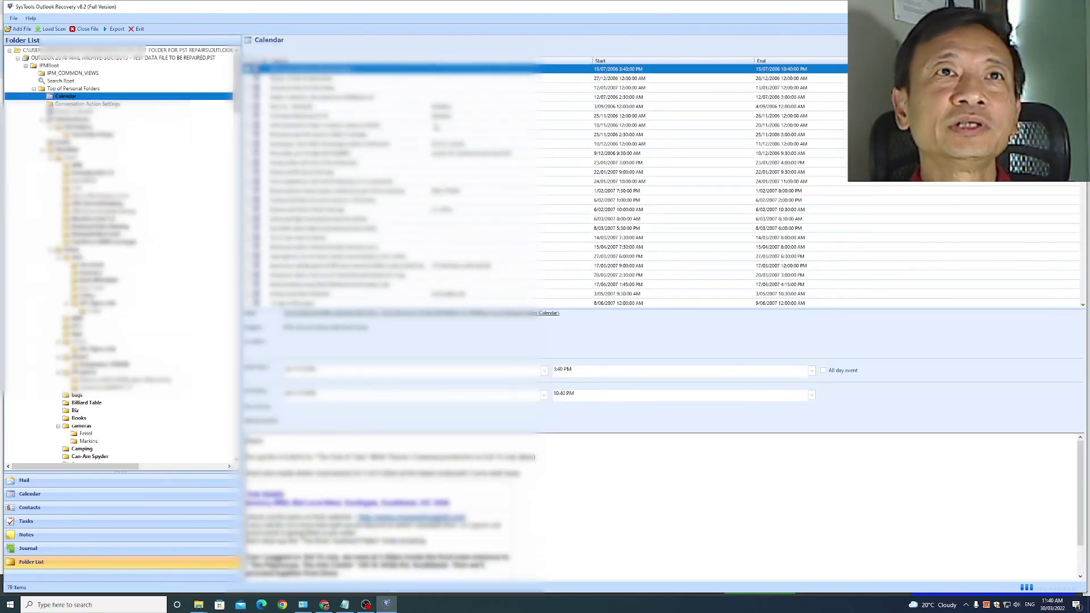
left_click(97, 288)
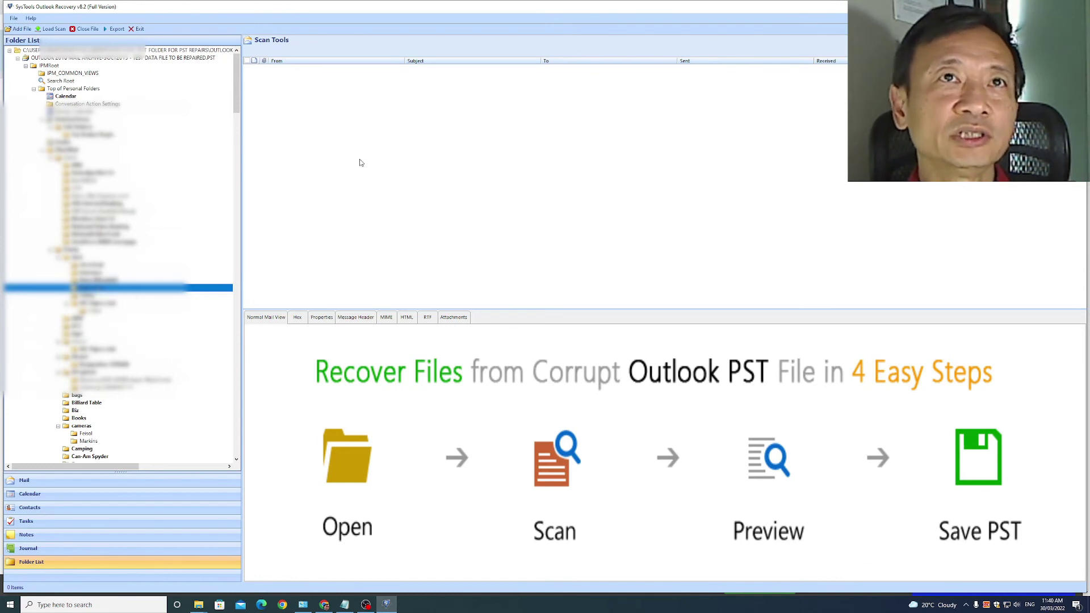
left_click(105, 307)
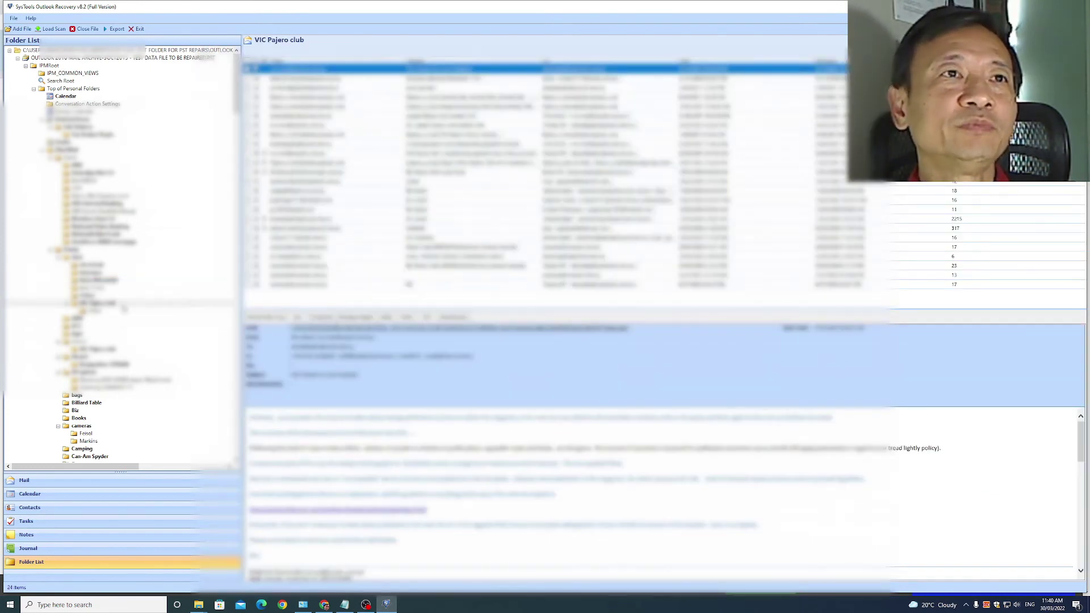
left_click(108, 388)
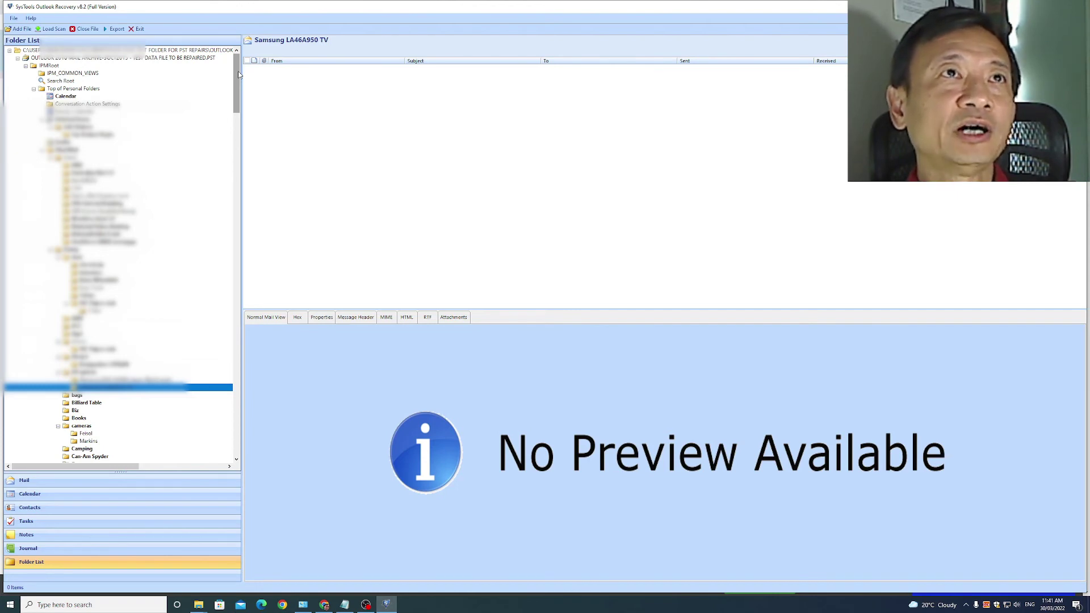
Step: Open the PST export options with Top of Personal Folders expanded and Journal, Junk E-mail, News Feed ticked
left_click(113, 30)
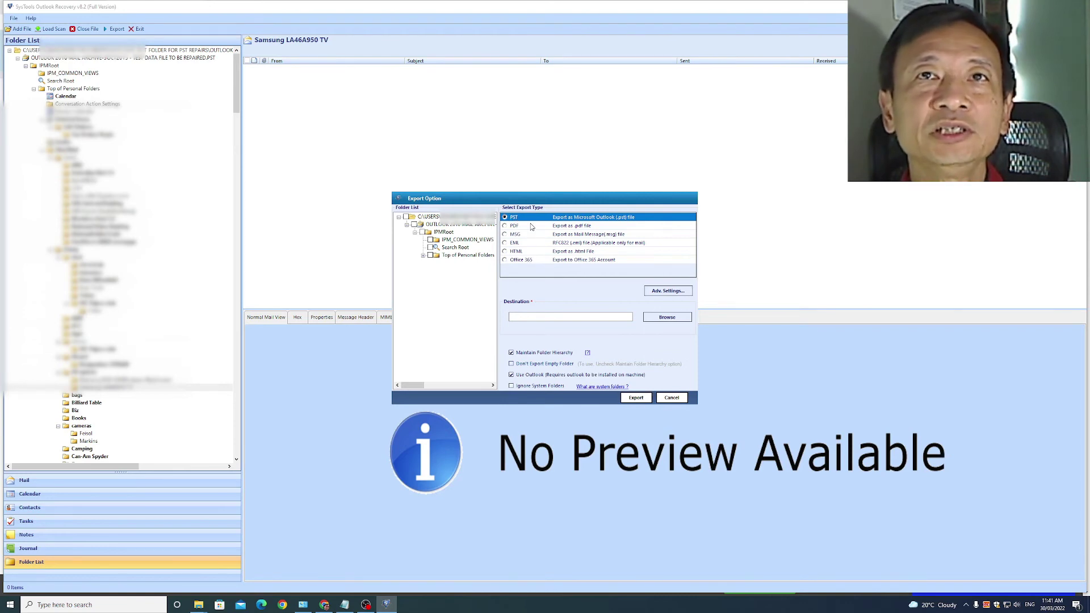
left_click(423, 256)
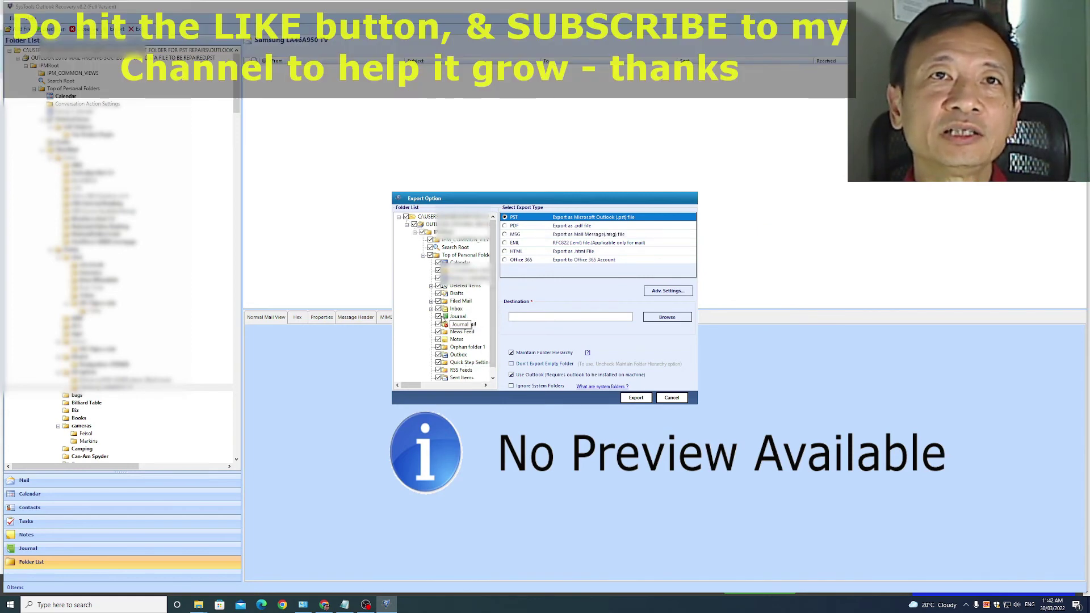
left_click(438, 324)
left_click(439, 332)
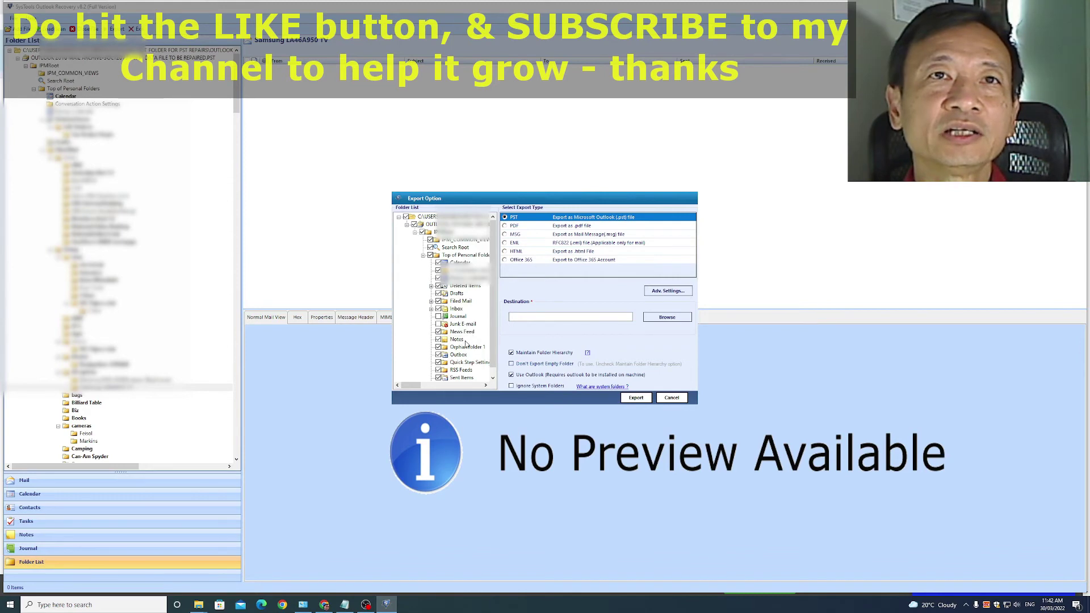
left_click(438, 317)
left_click(438, 324)
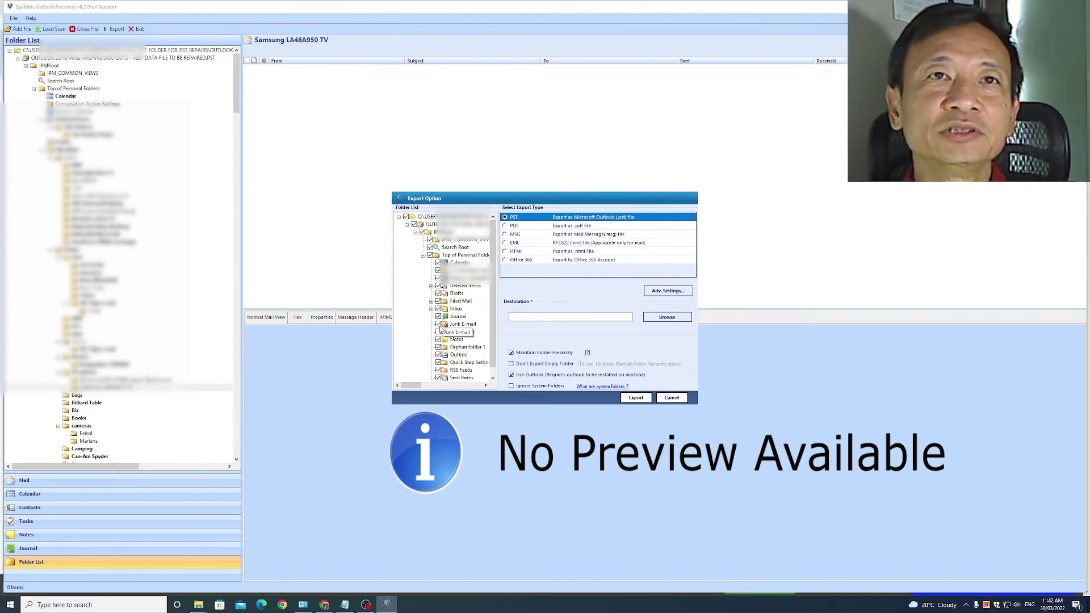
left_click(438, 331)
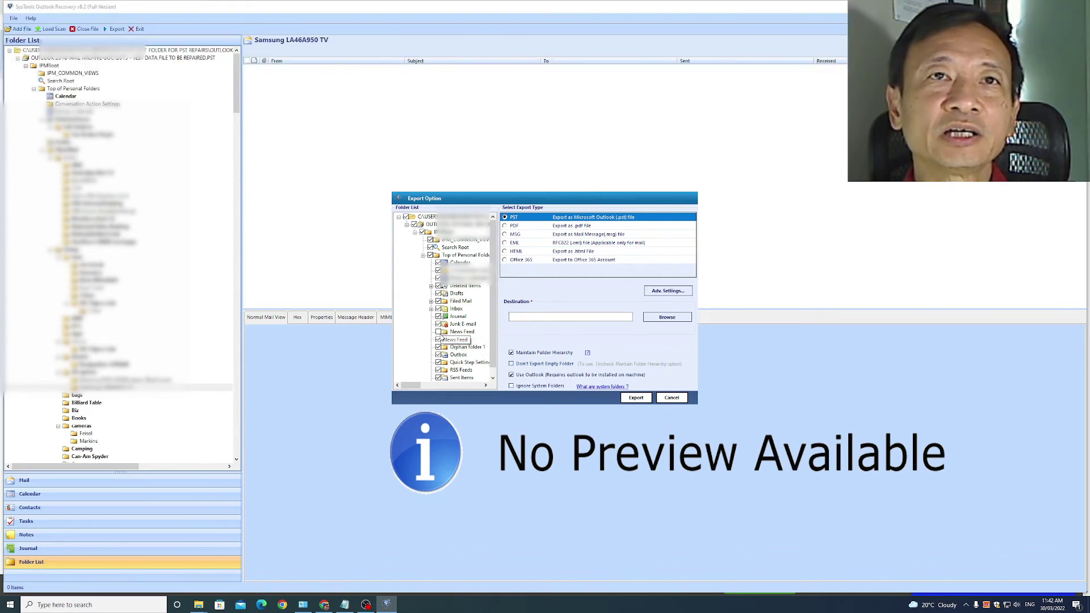
Step: Save advanced PST settings with no date filter, no split and all categories included
left_click(669, 292)
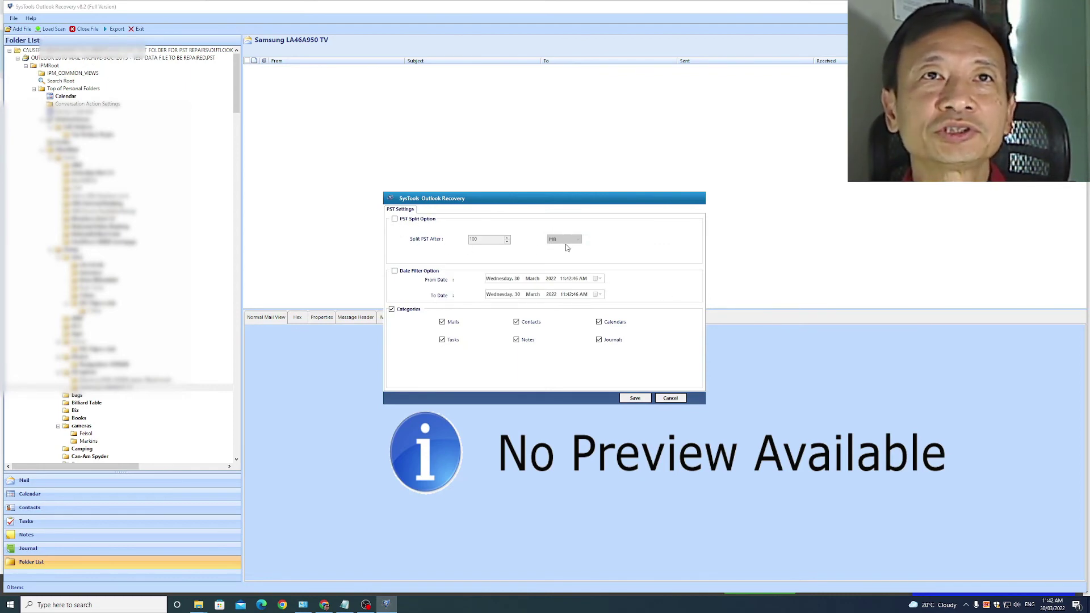
left_click(394, 271)
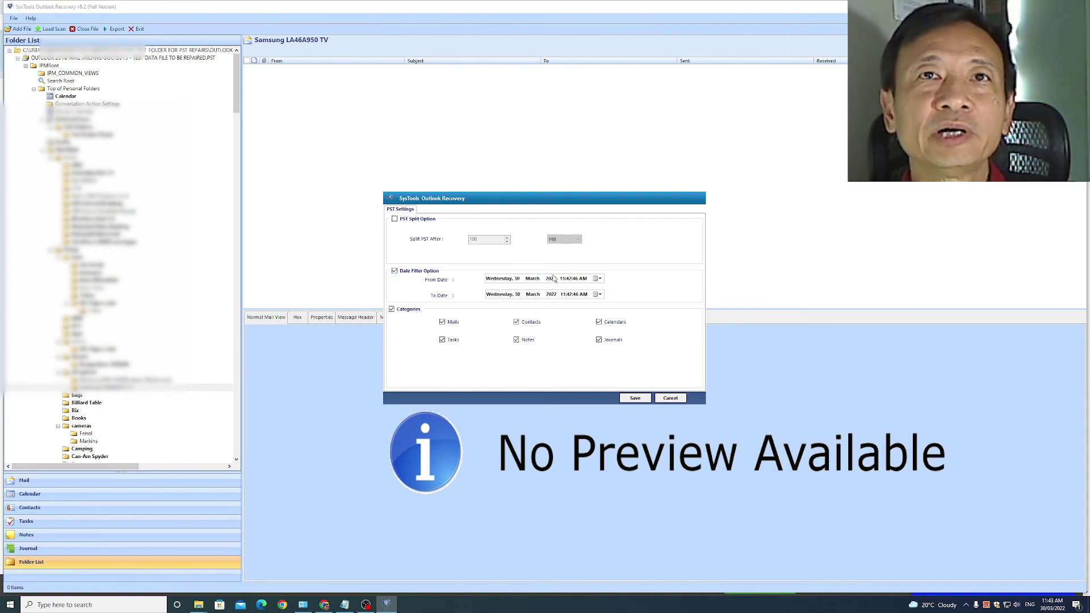
left_click(394, 272)
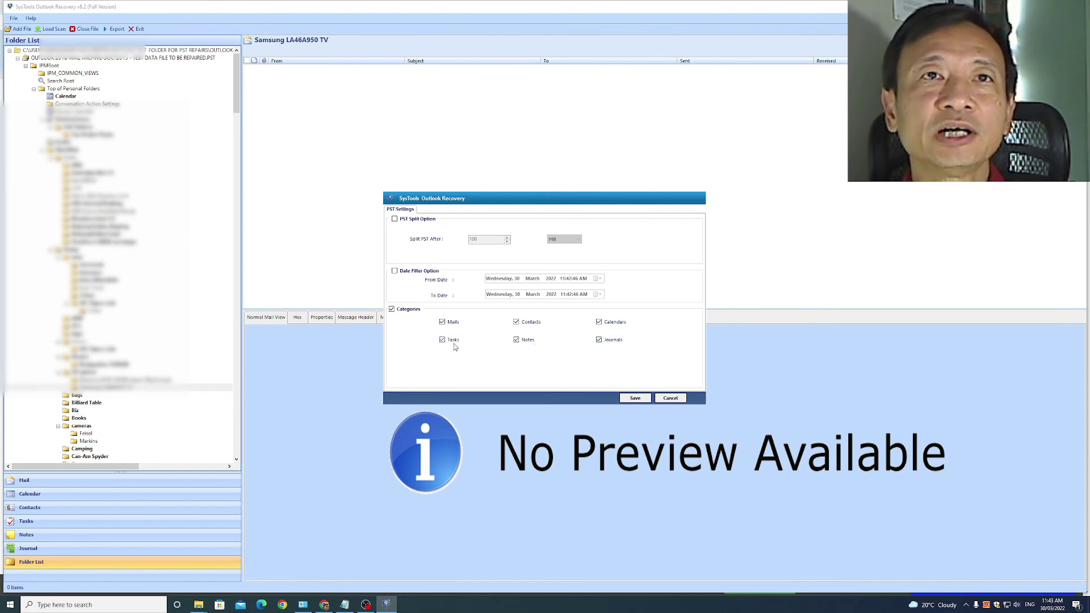
left_click(635, 398)
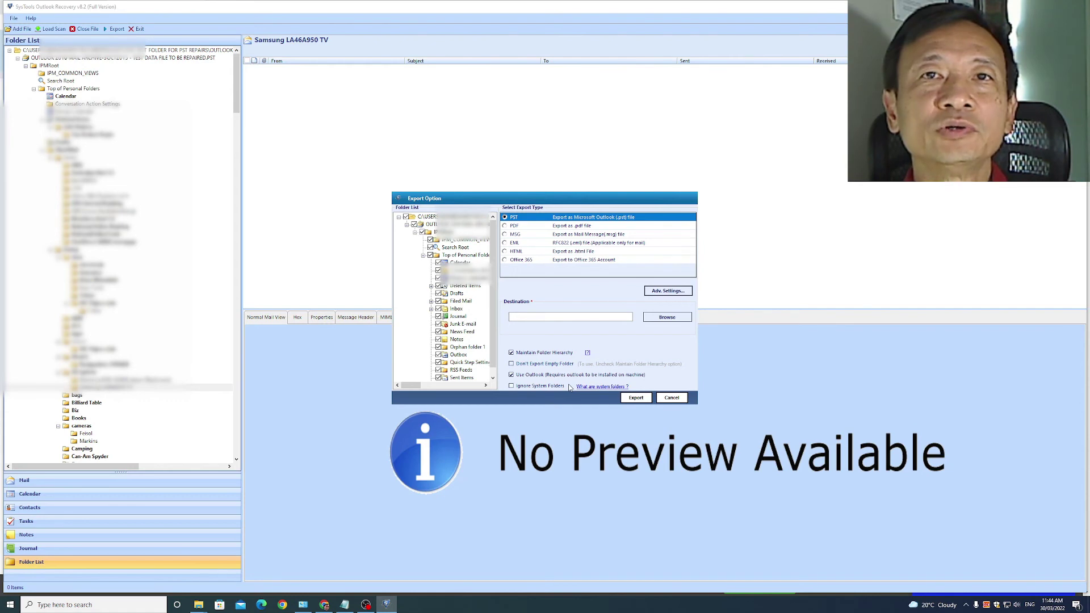
Step: Ignore system folders and export the PST to Documents > Outlook test folder for PST repairs
left_click(511, 386)
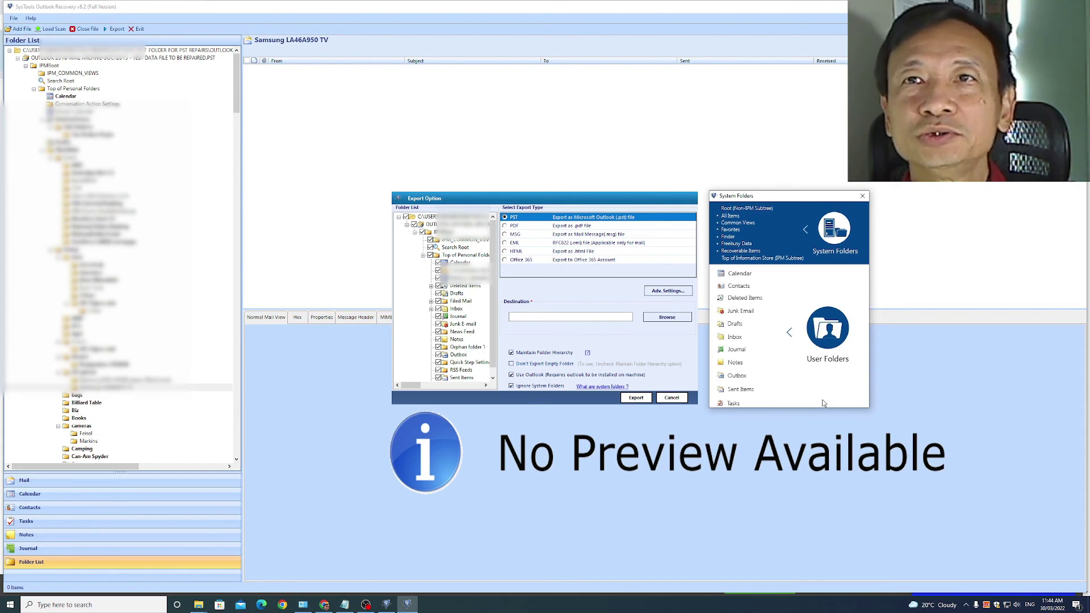
left_click(863, 196)
left_click(667, 317)
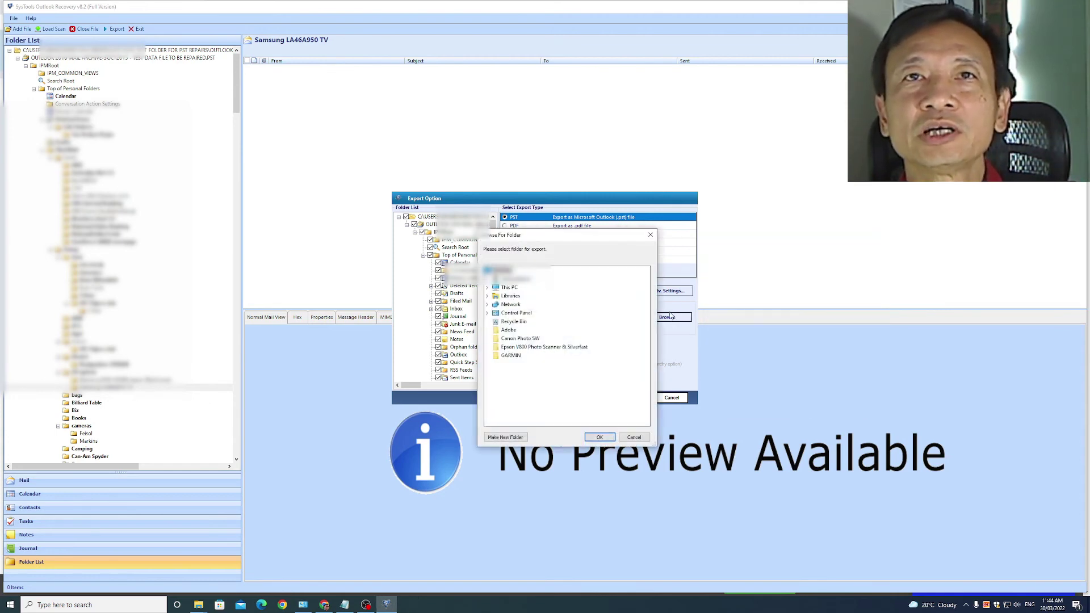
left_click(487, 288)
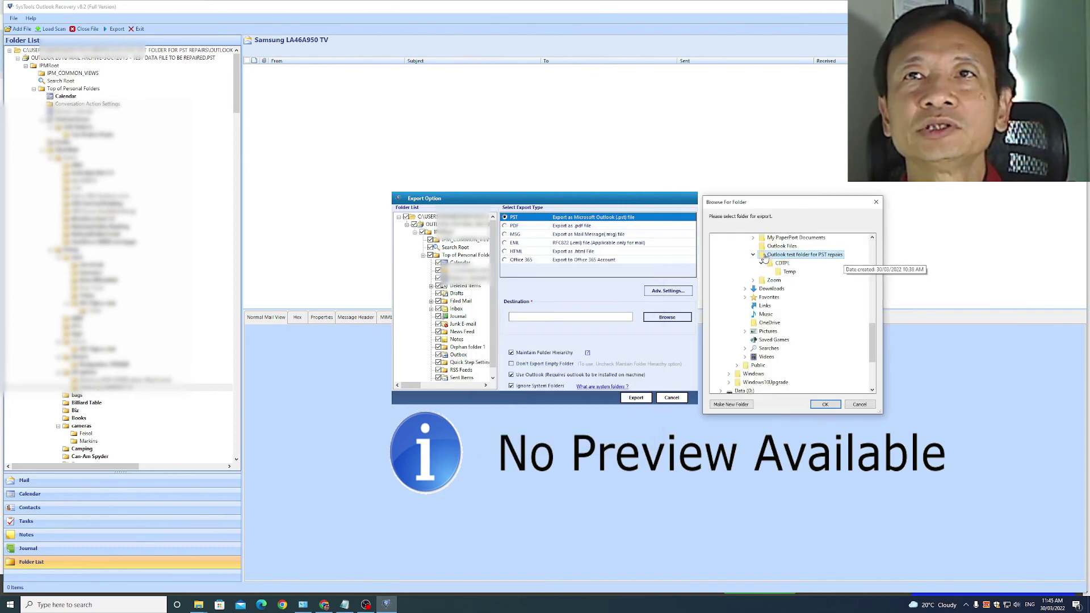
left_click(826, 405)
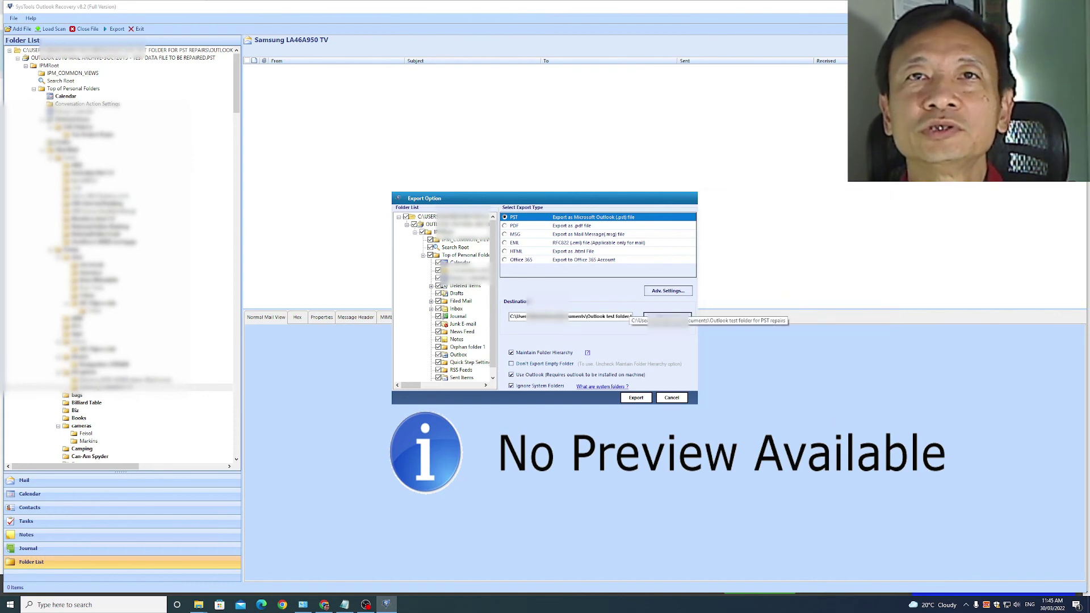
left_click(637, 398)
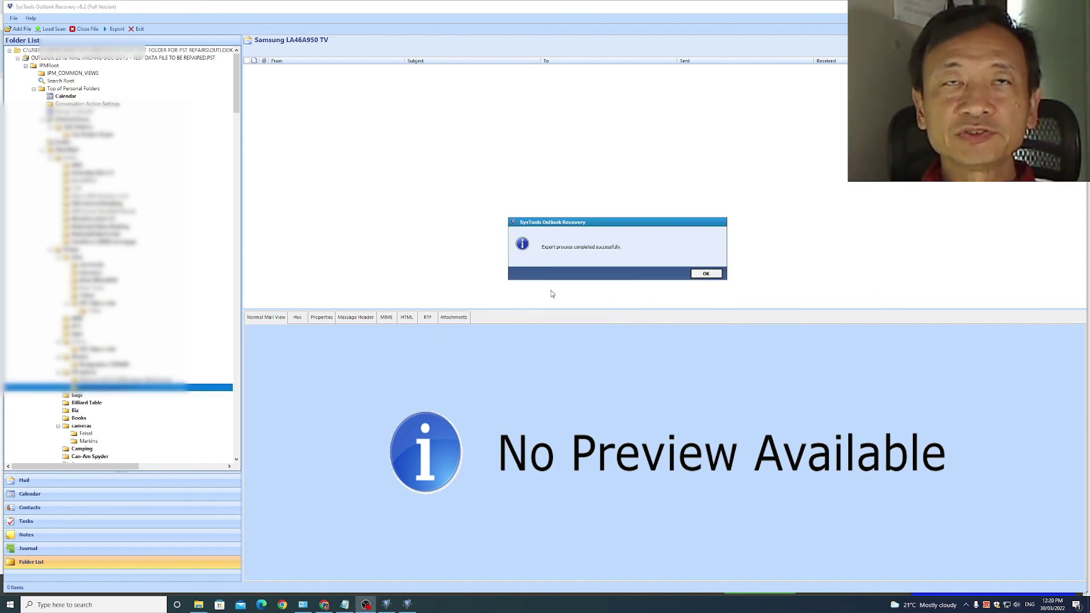
Step: Acknowledge the 5960-item export, open the saved file's folder, and close the export report
left_click(706, 274)
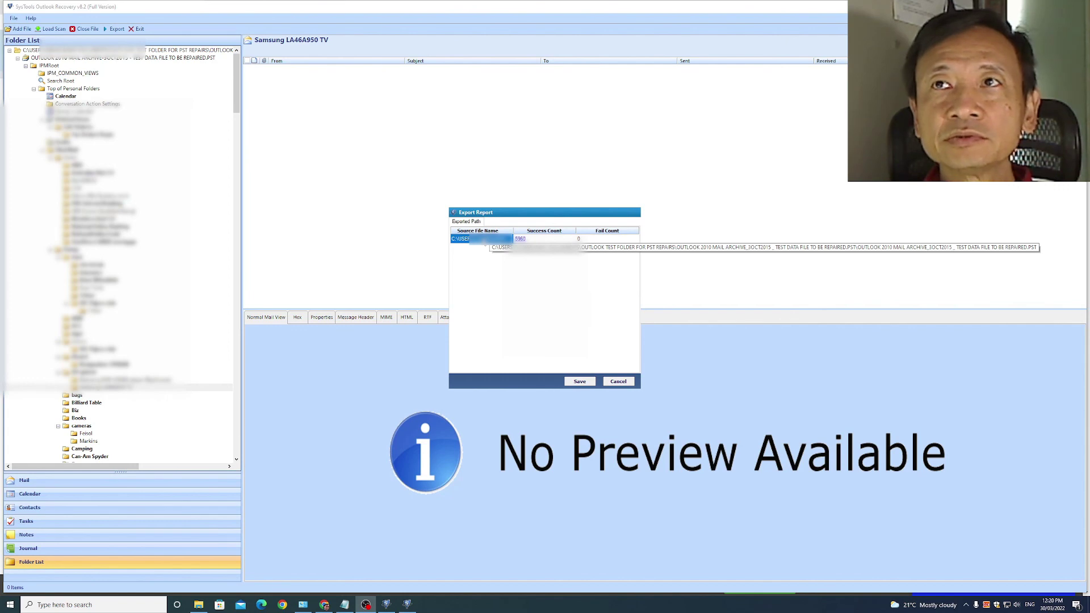
left_click(520, 239)
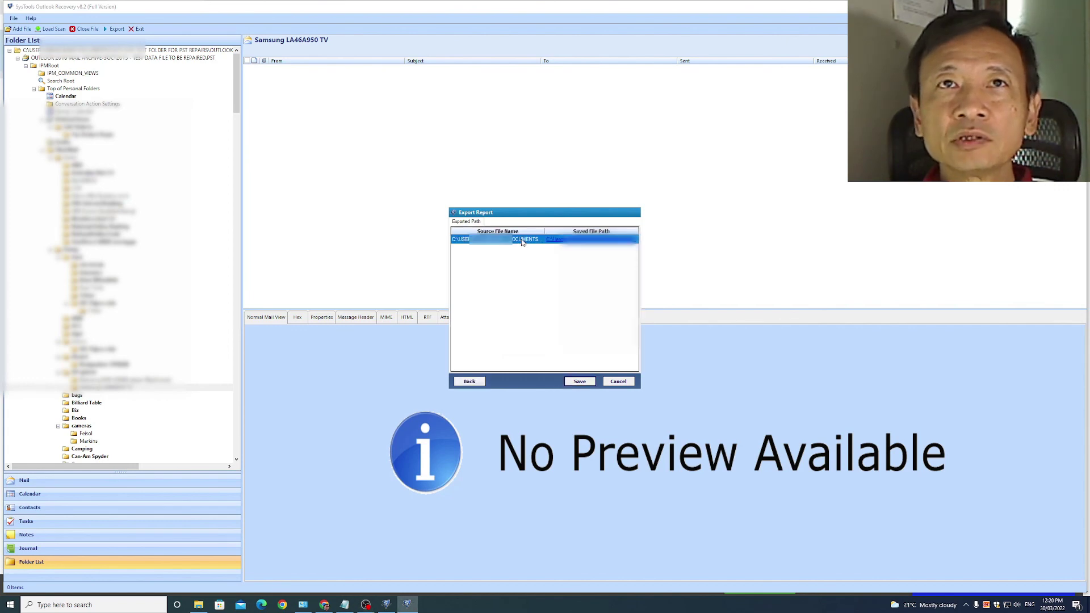
left_click(563, 241)
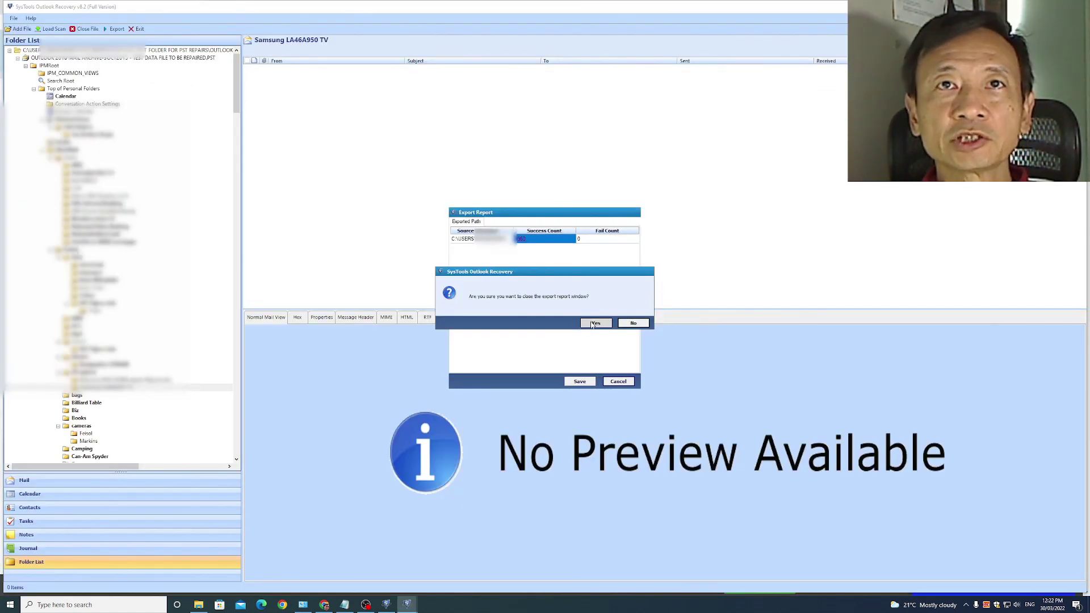
left_click(595, 323)
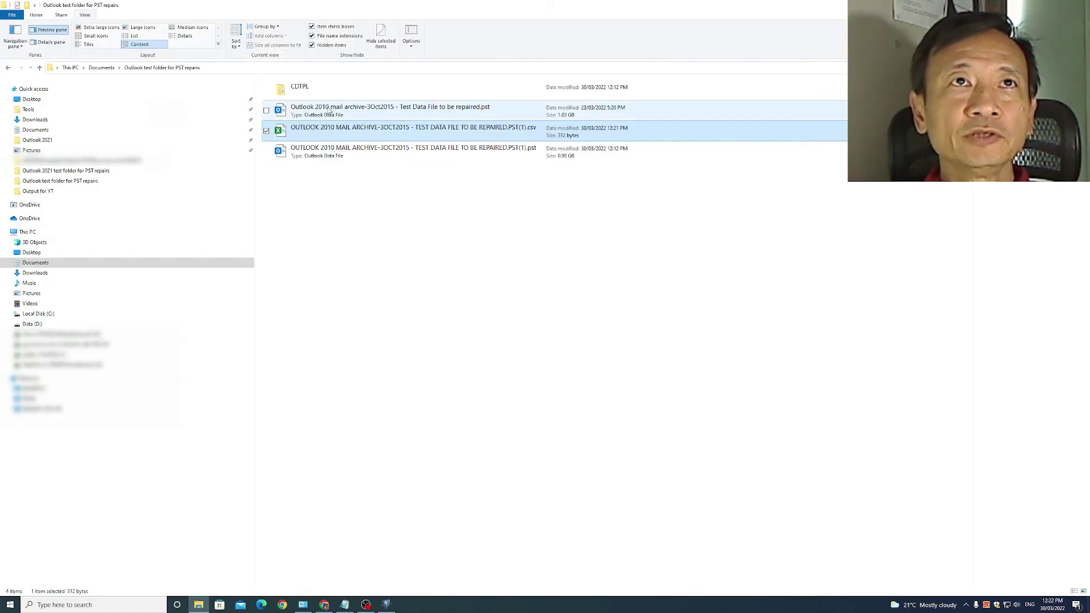
Step: Select the repaired .pst file in the Outlook test folder for PST repairs
left_click(439, 153)
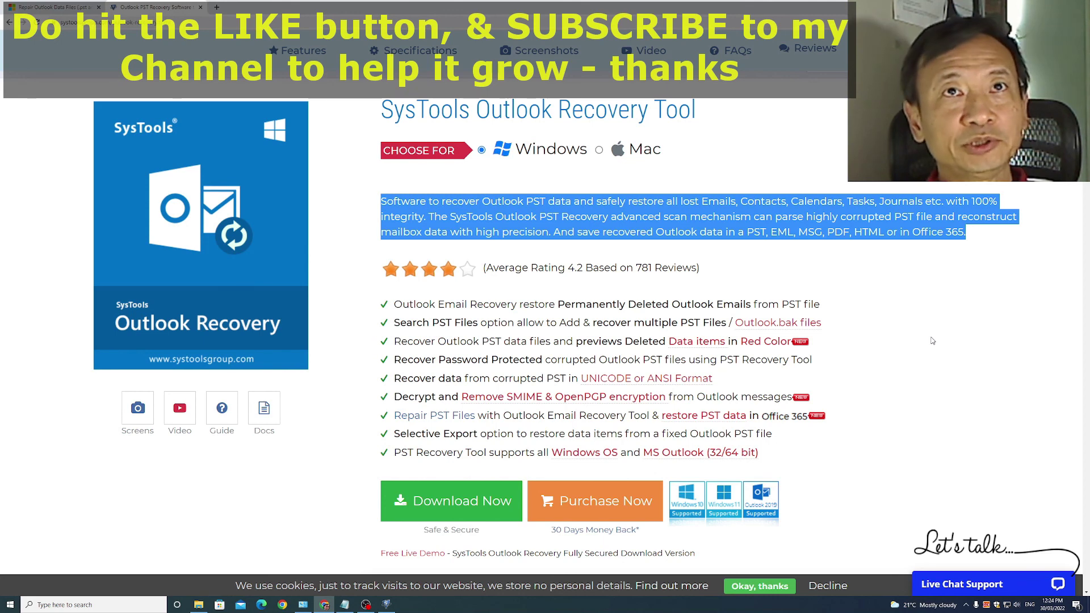
Step: Deselect the highlighted description text on the Outlook Recovery Tool page
left_click(1021, 356)
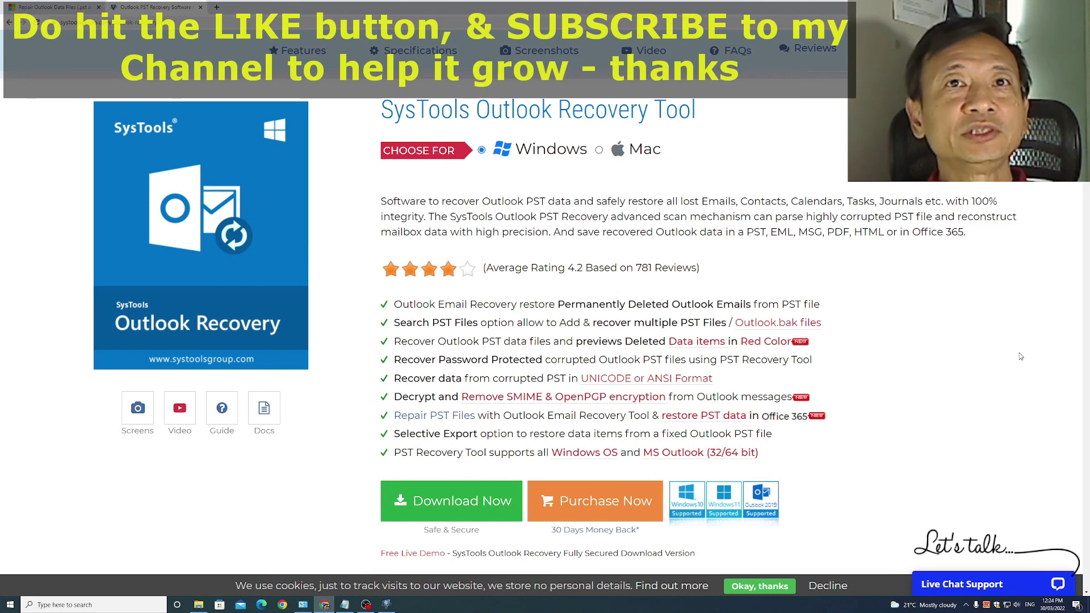